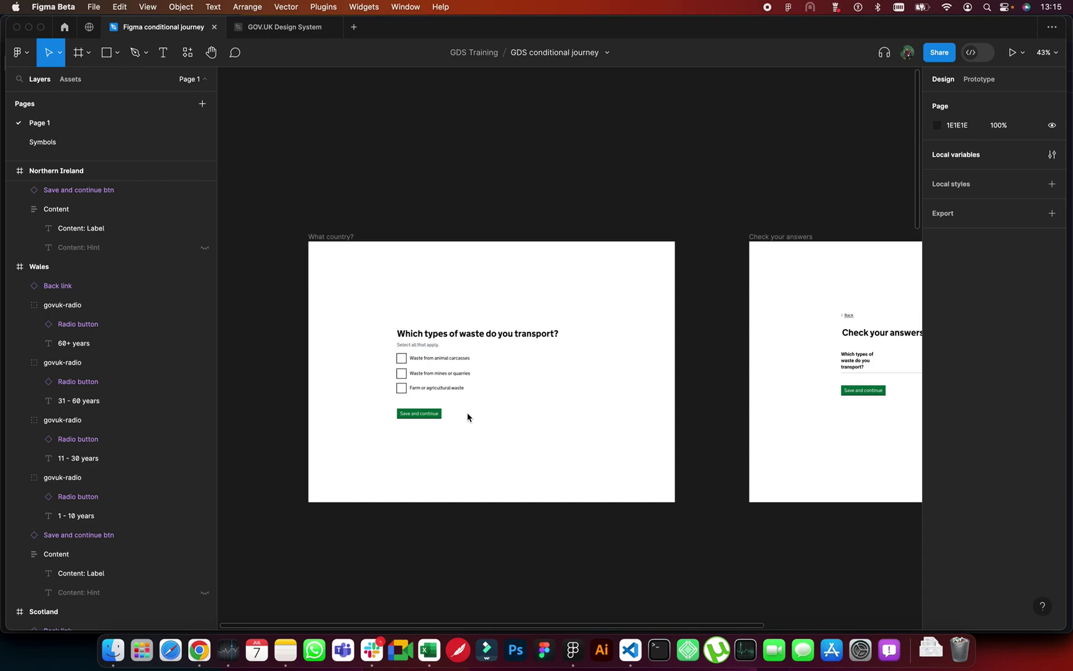
Start the prototype preview from the waste-types question frame.
{"action": "scroll", "coordinate": [433, 377], "scroll_direction": "up", "scroll_amount": 5}
{"action": "scroll", "coordinate": [302, 275], "scroll_direction": "down", "scroll_amount": 3}
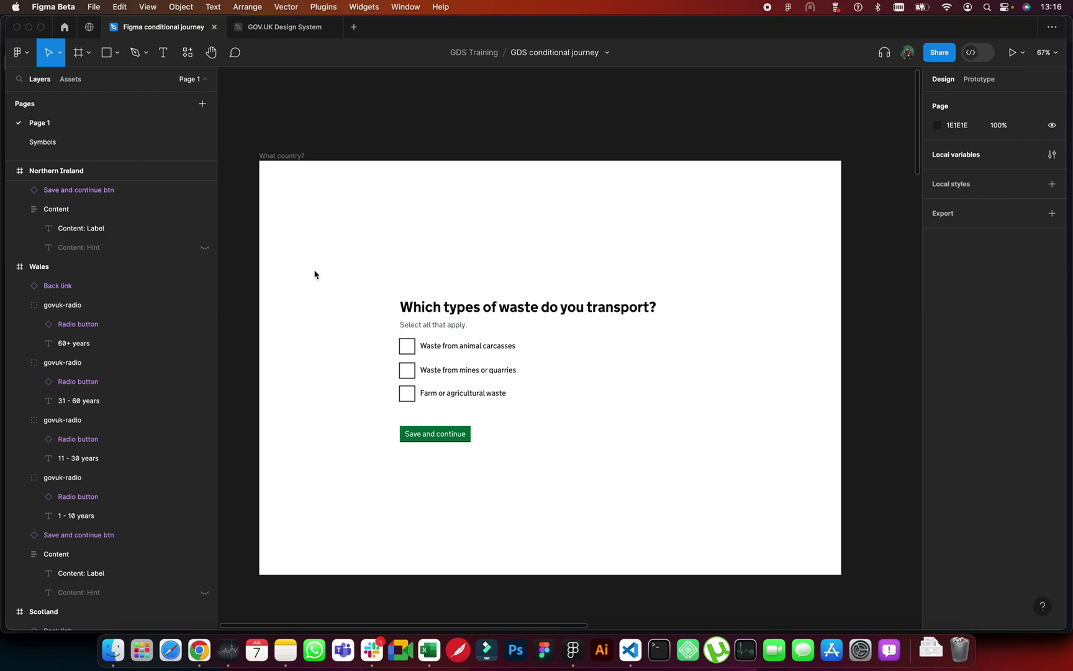
{"action": "scroll", "coordinate": [420, 341], "scroll_direction": "down", "scroll_amount": 1}
{"action": "scroll", "coordinate": [420, 340], "scroll_direction": "right", "scroll_amount": 1}
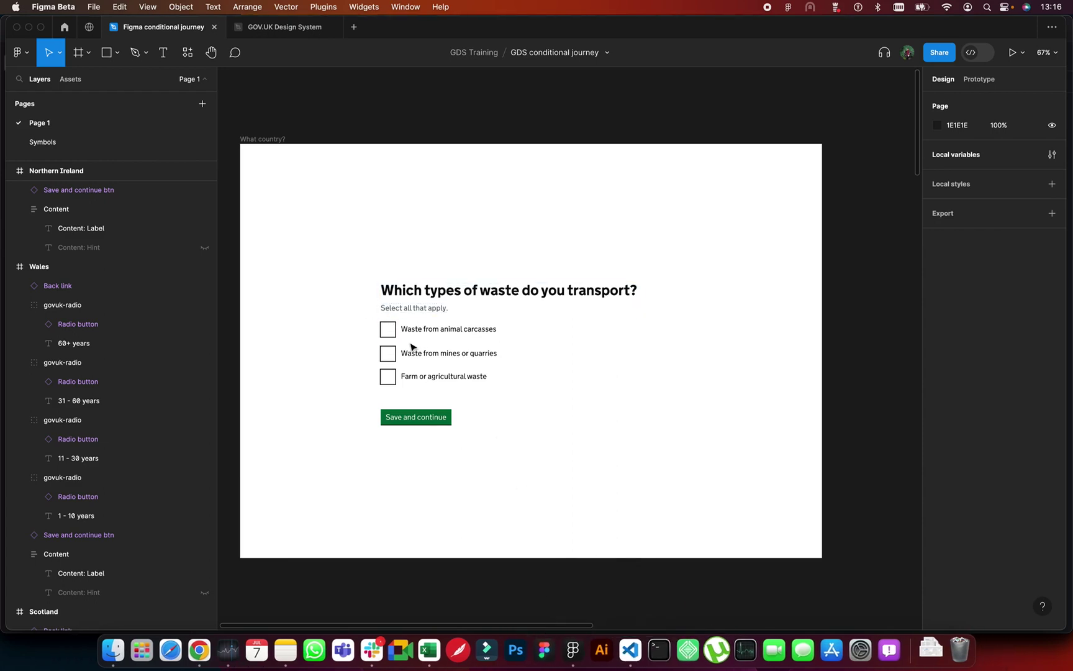
{"action": "scroll", "coordinate": [411, 346], "scroll_direction": "right", "scroll_amount": 2}
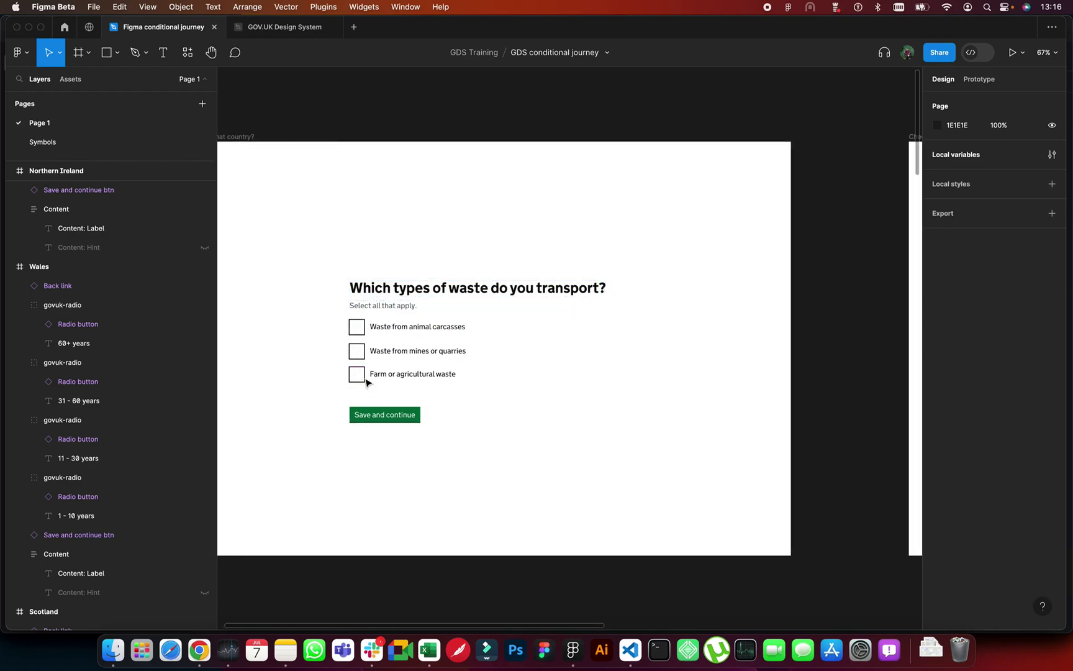
{"action": "scroll", "coordinate": [367, 324], "scroll_direction": "left", "scroll_amount": 2}
{"action": "scroll", "coordinate": [368, 324], "scroll_direction": "up", "scroll_amount": 2}
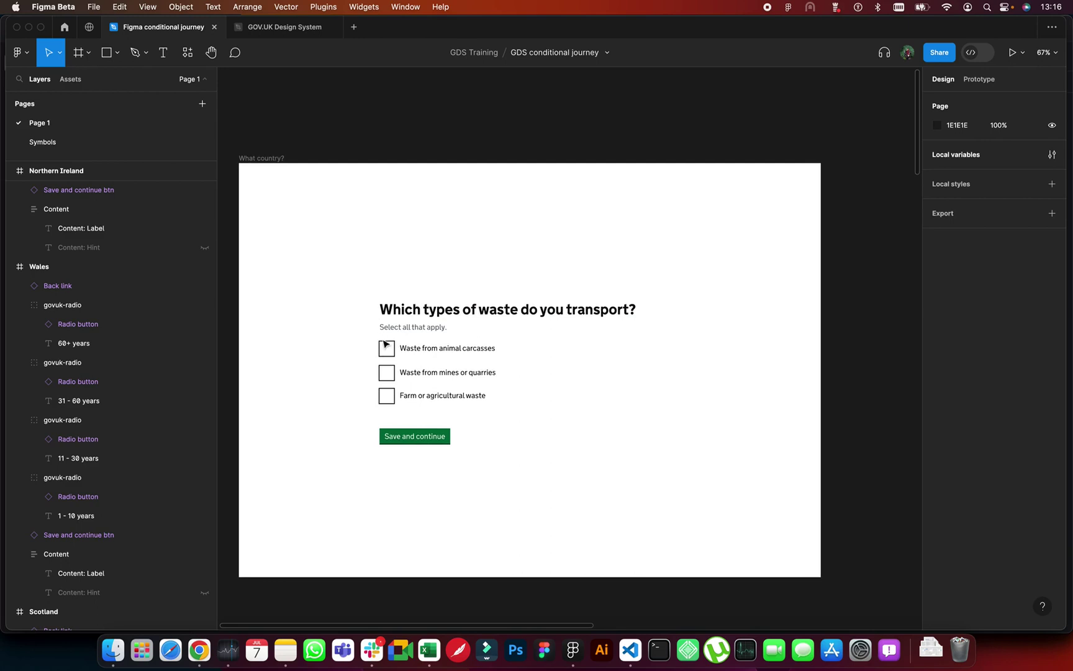
{"action": "scroll", "coordinate": [387, 357], "scroll_direction": "right", "scroll_amount": 1}
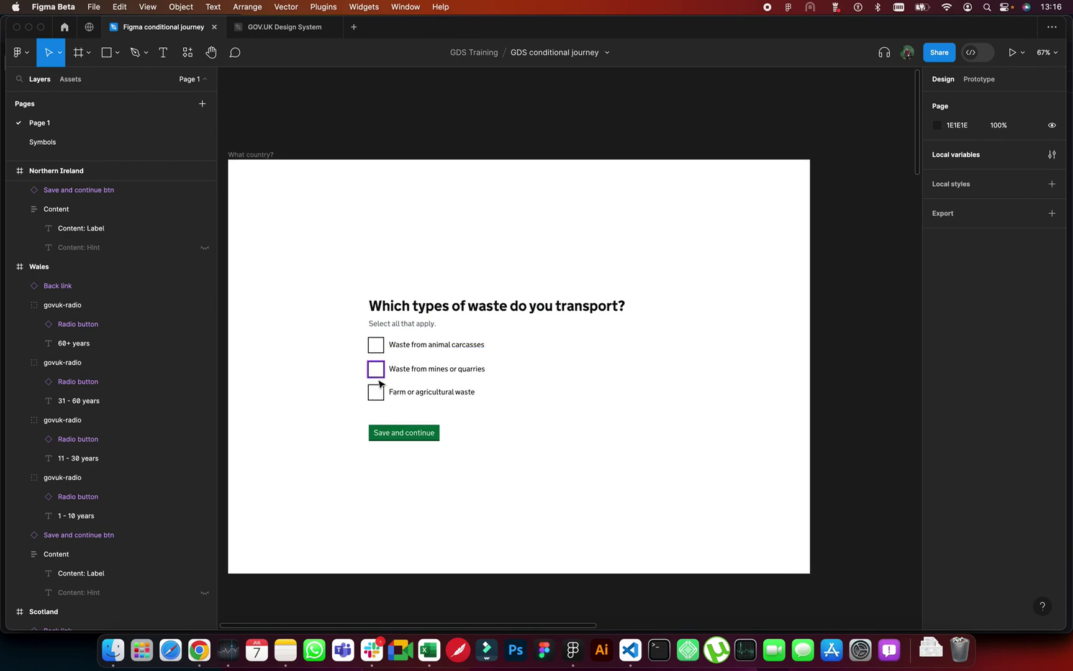
{"action": "scroll", "coordinate": [379, 396], "scroll_direction": "right", "scroll_amount": 10}
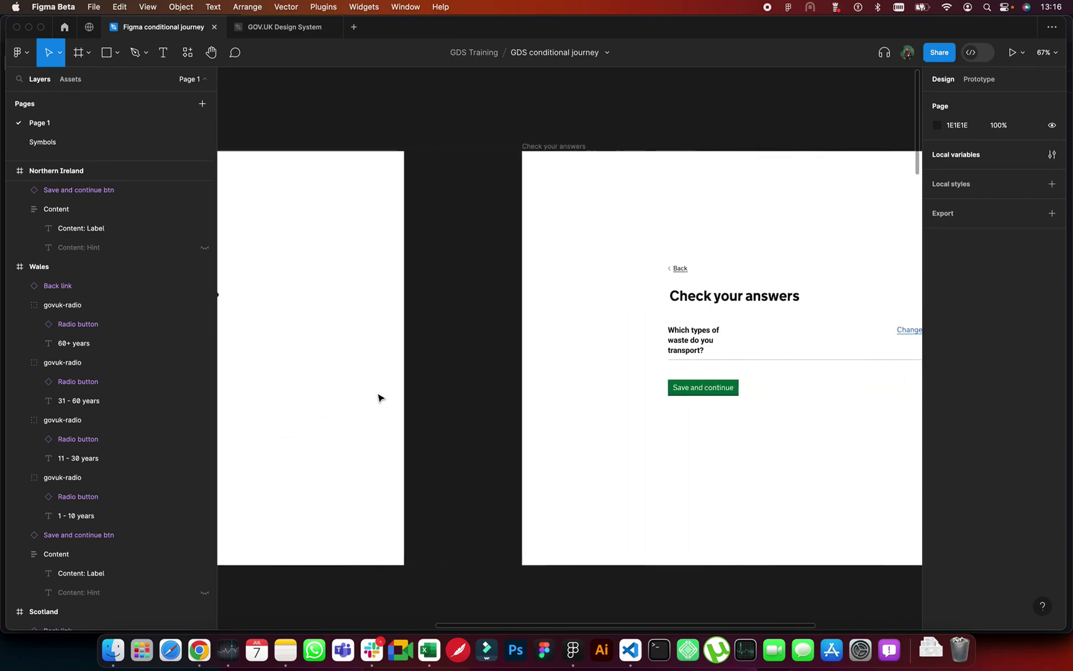
{"action": "scroll", "coordinate": [726, 355], "scroll_direction": "right", "scroll_amount": 5}
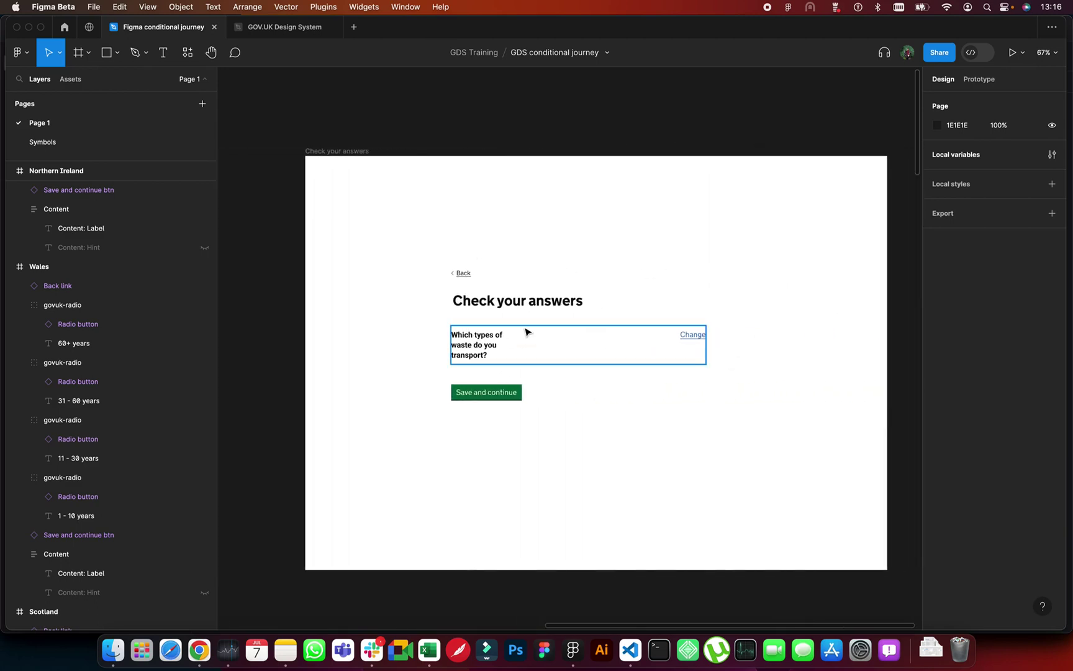
{"action": "scroll", "coordinate": [509, 355], "scroll_direction": "left", "scroll_amount": 10}
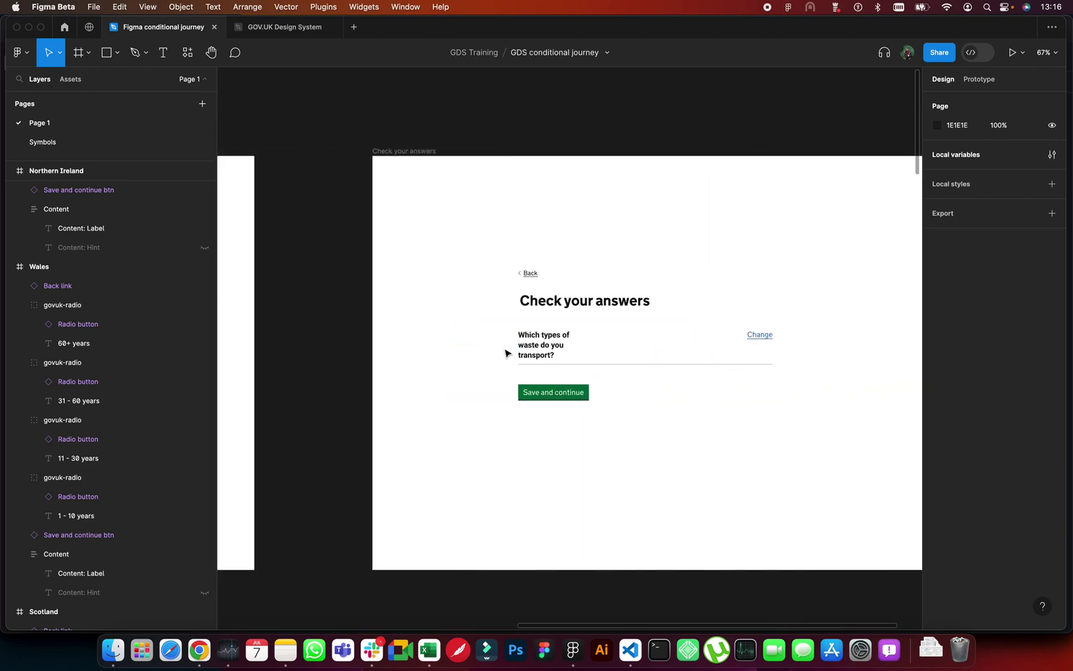
{"action": "left_click", "coordinate": [323, 162]}
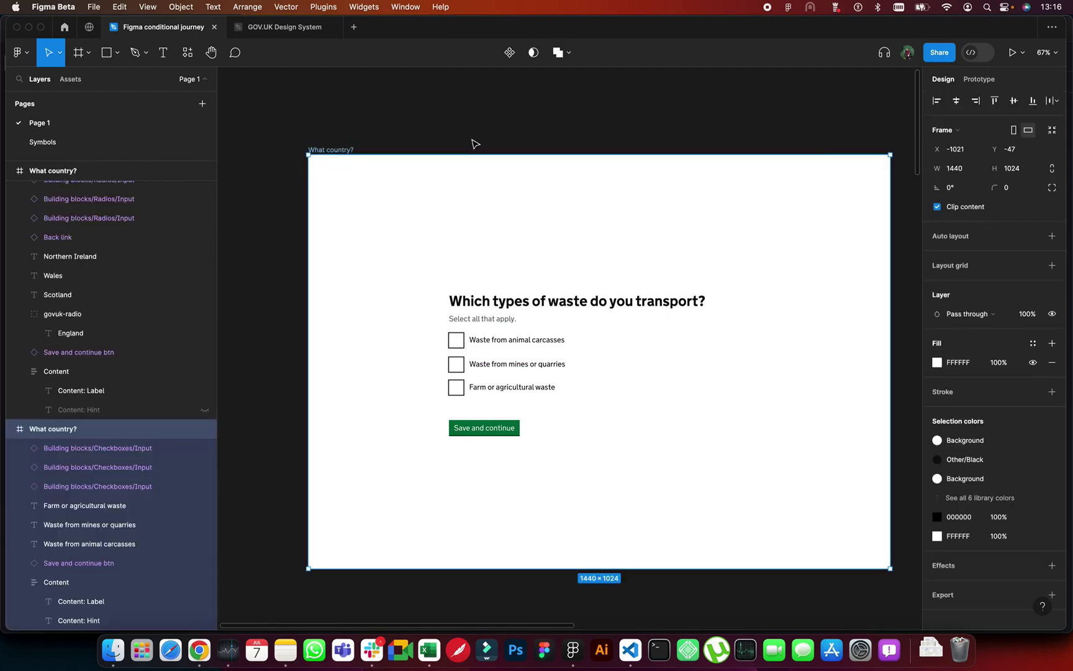
{"action": "left_click", "coordinate": [1011, 55]}
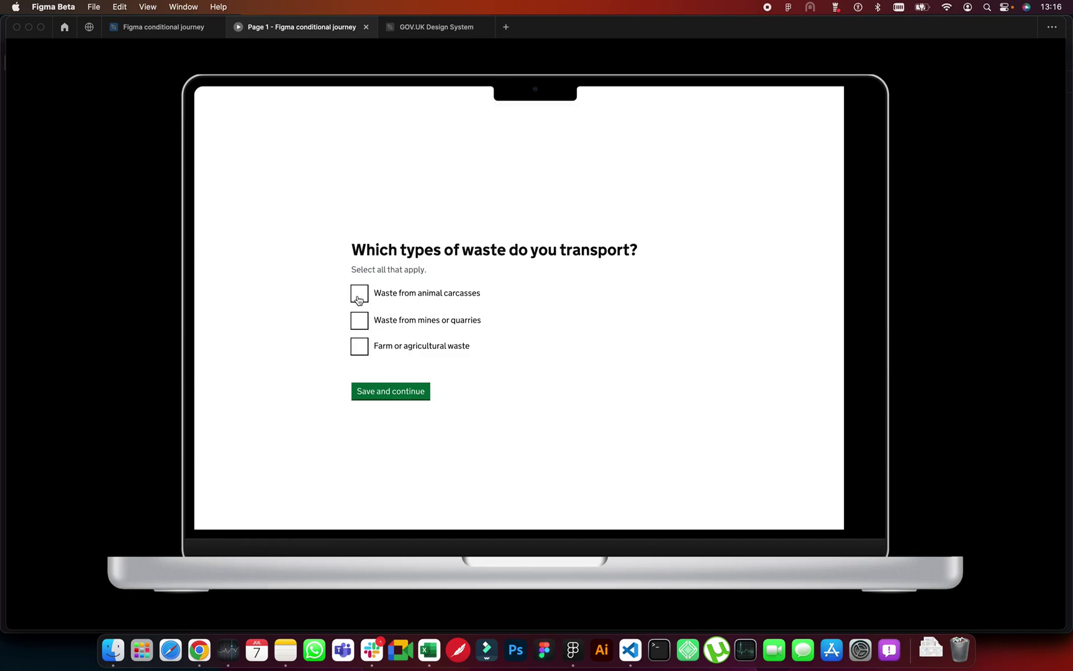
Tick Waste from animal carcasses, submit, then change the answers to add Farm or agricultural waste.
{"action": "left_click", "coordinate": [358, 300]}
{"action": "left_click", "coordinate": [381, 392]}
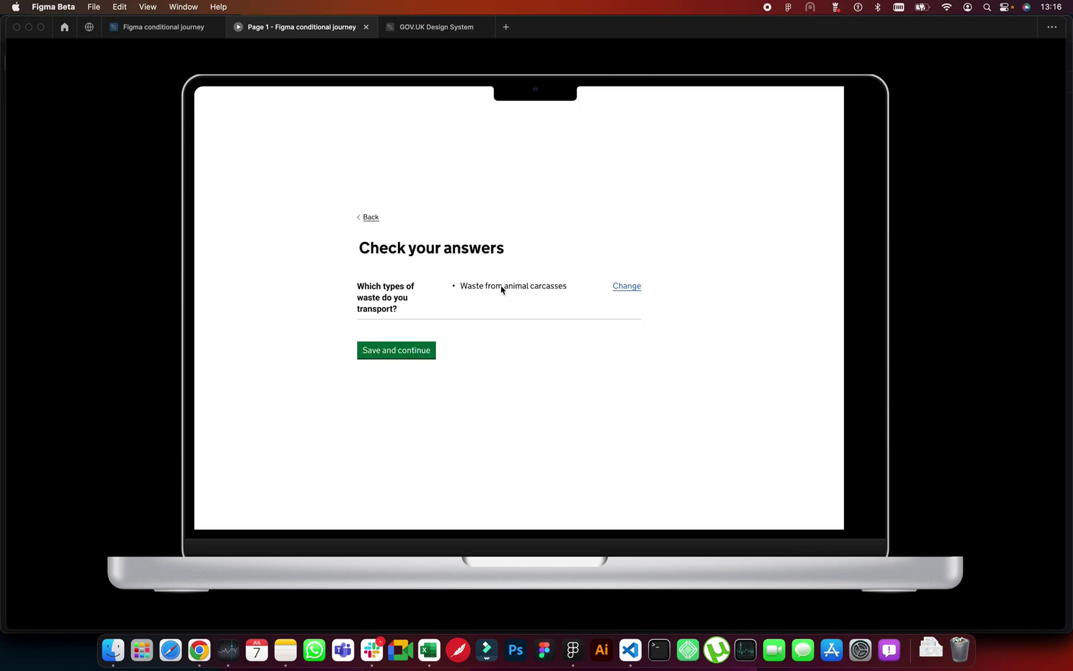
{"action": "left_click", "coordinate": [623, 289]}
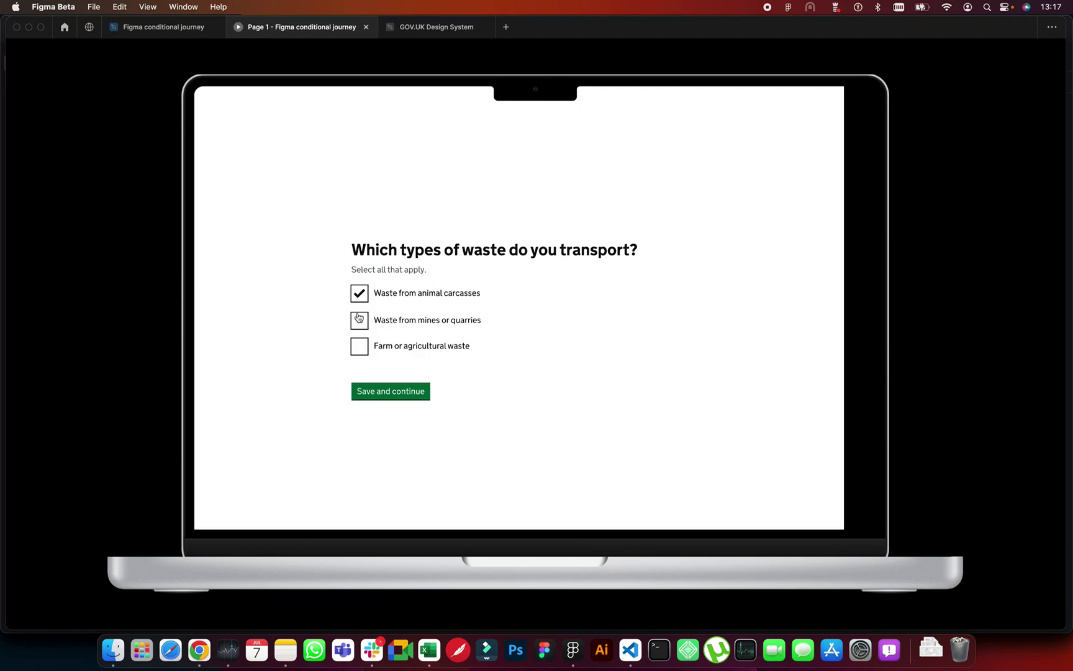
{"action": "left_click", "coordinate": [360, 346]}
{"action": "left_click", "coordinate": [380, 392]}
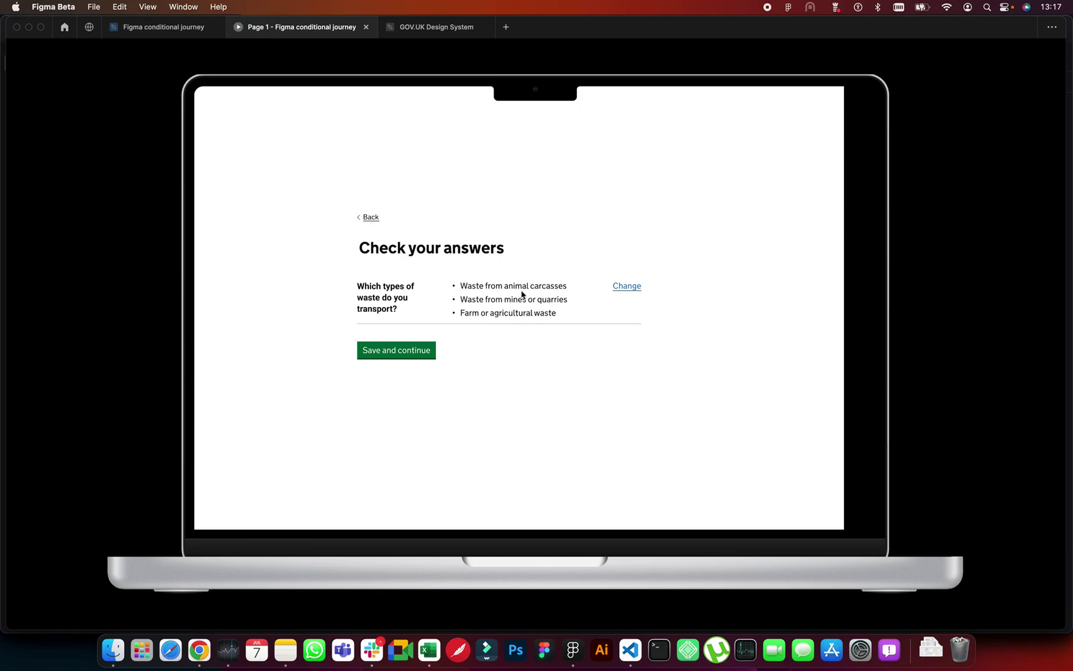
Change the answers again, unticking Waste from mines or quarries, and resubmit.
{"action": "left_click", "coordinate": [625, 287]}
{"action": "left_click", "coordinate": [360, 320]}
{"action": "left_click", "coordinate": [393, 388]}
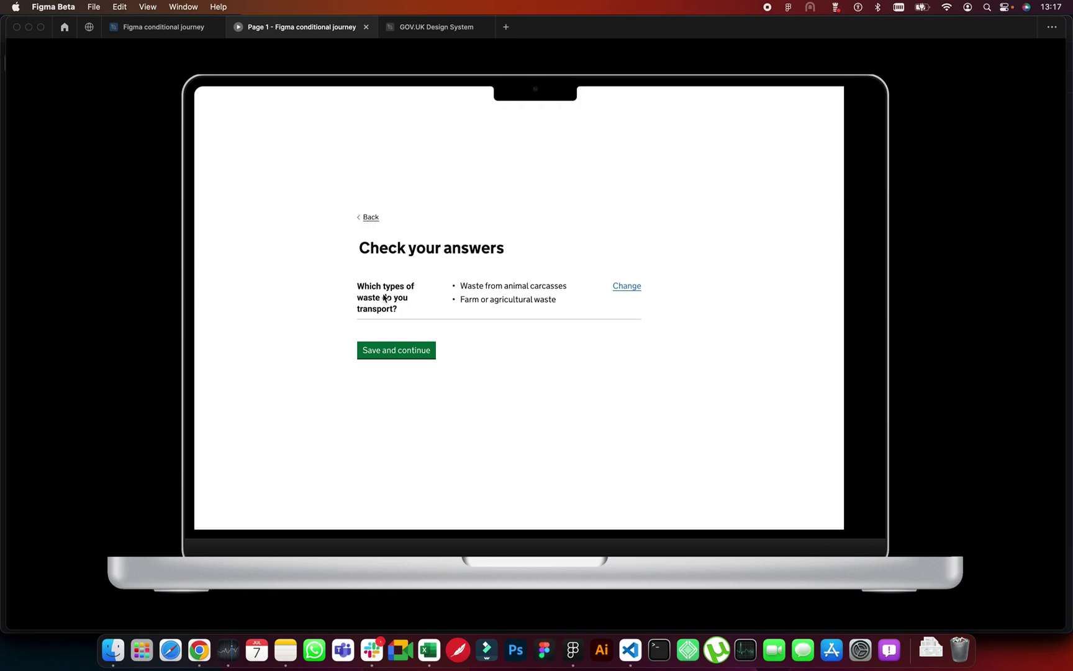
Save and continue from Check your answers to the 'Where do you live?' question.
{"action": "left_click", "coordinate": [416, 359]}
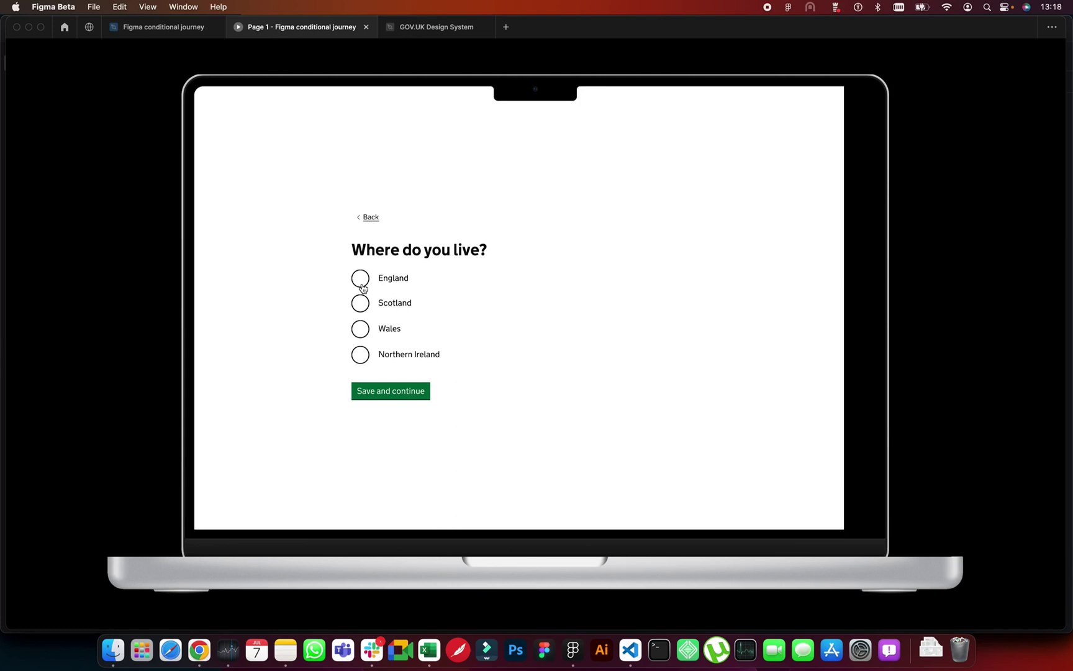
Answer England, view its follow-up question, then go back.
{"action": "left_click", "coordinate": [363, 287]}
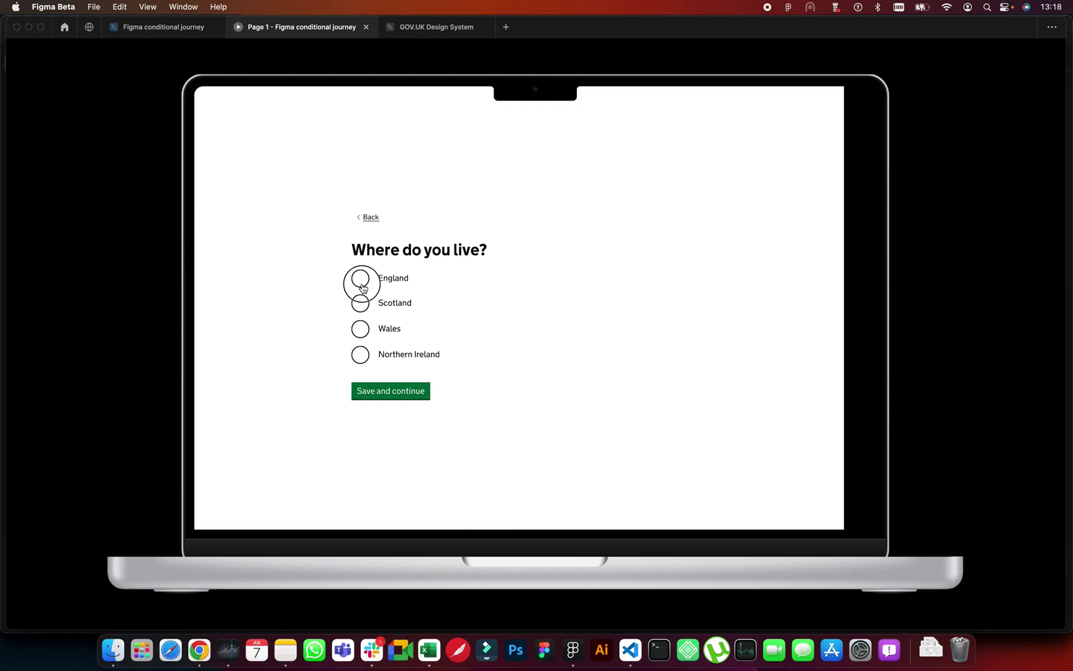
{"action": "left_click", "coordinate": [403, 398]}
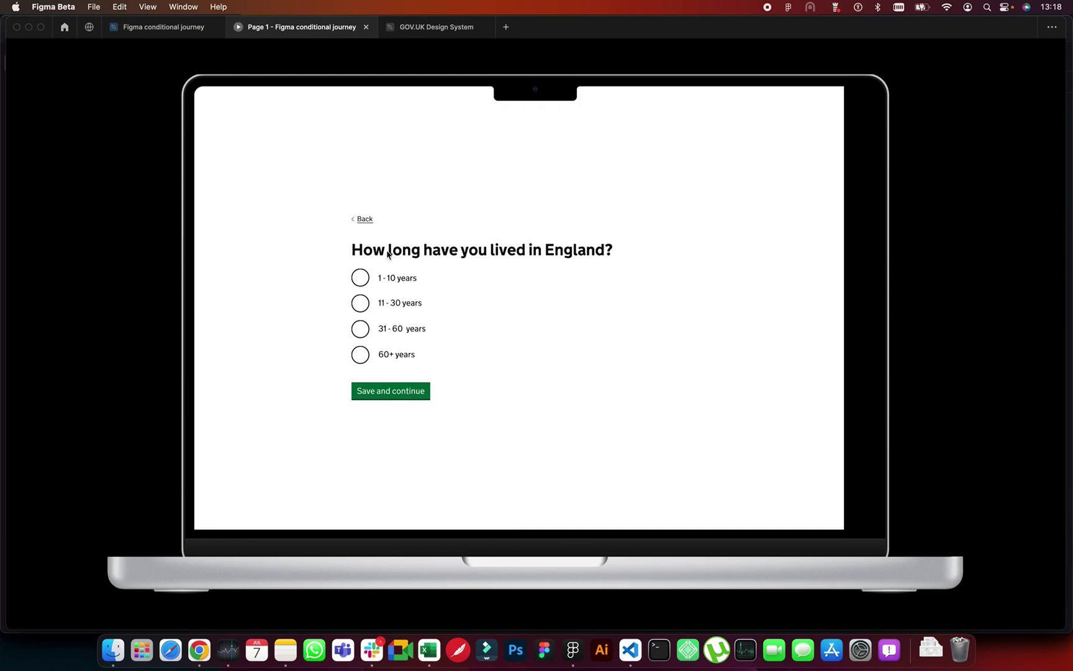
{"action": "left_click", "coordinate": [367, 220]}
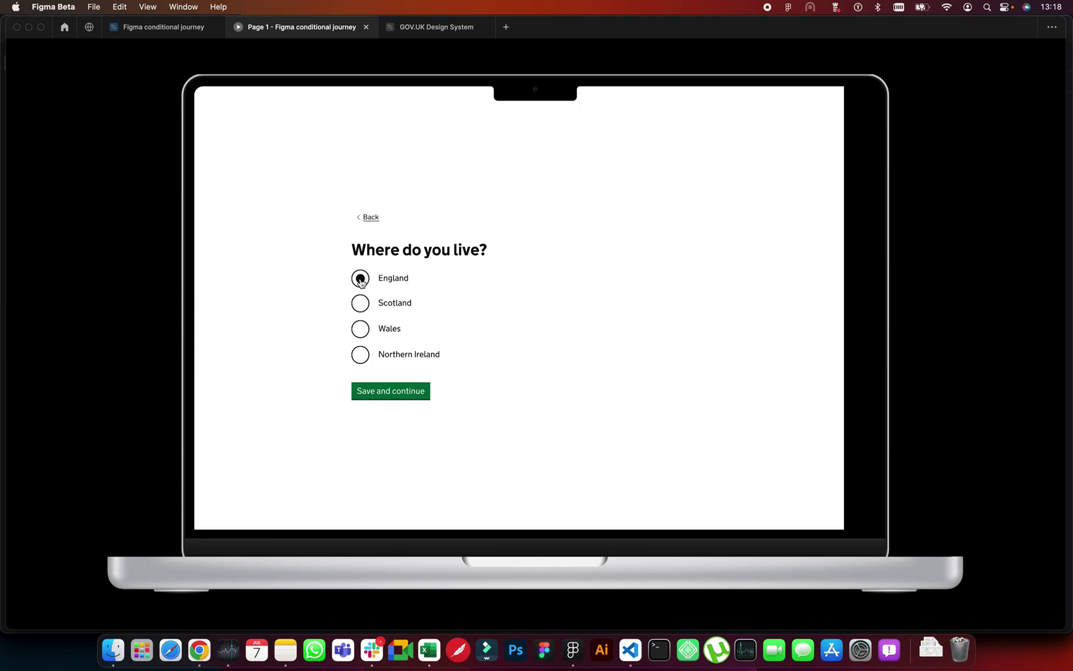
Answer Scotland instead, view its follow-up question, then return to the question.
{"action": "left_click", "coordinate": [360, 305]}
{"action": "left_click", "coordinate": [375, 391]}
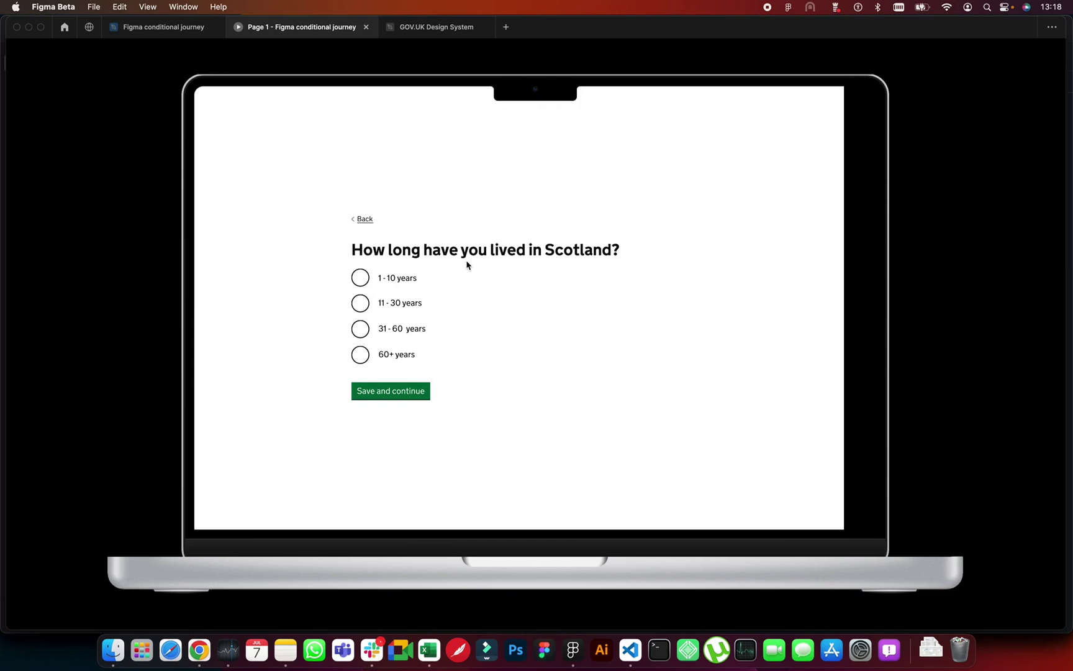
{"action": "left_click", "coordinate": [364, 221]}
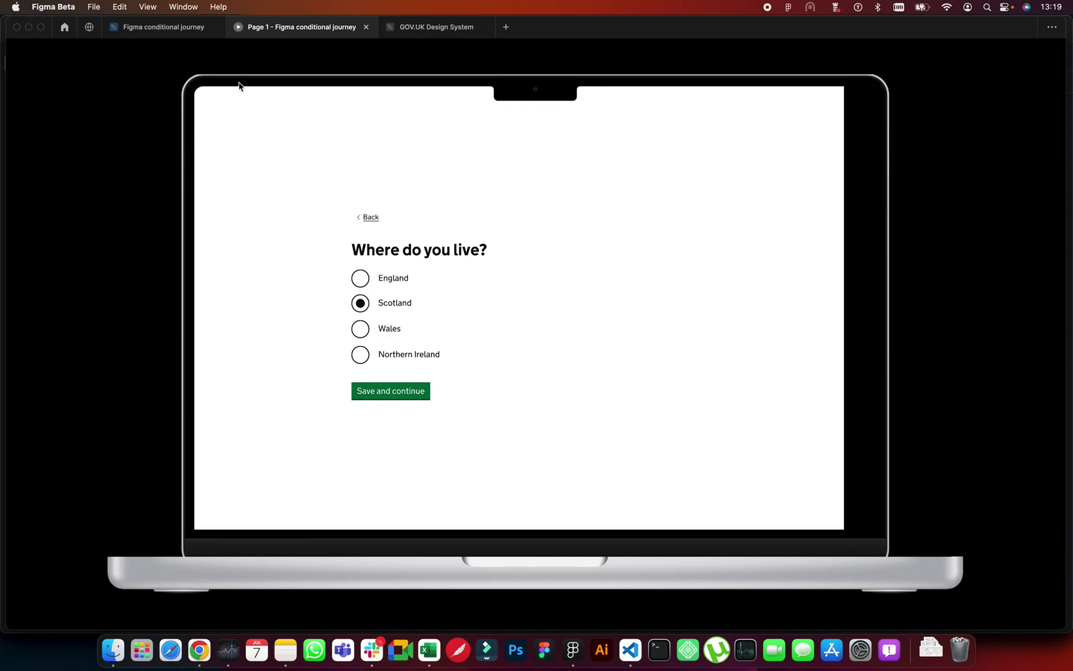
Leave the preview and switch to the GOV.UK Design System file.
{"action": "mouse_move", "coordinate": [175, 36]}
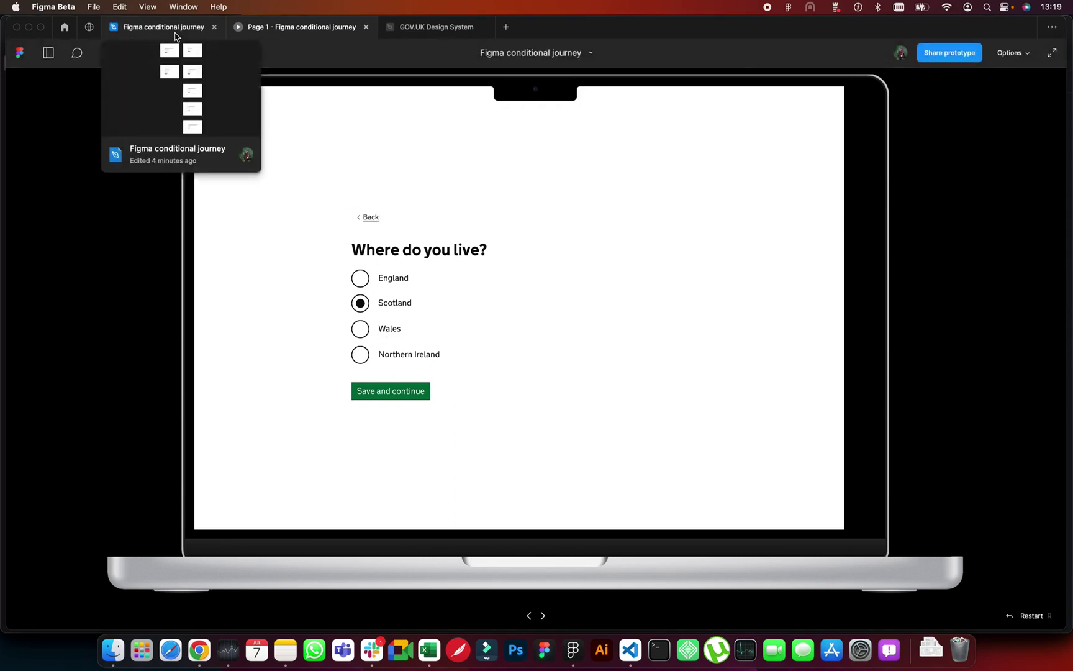
{"action": "left_click", "coordinate": [175, 31]}
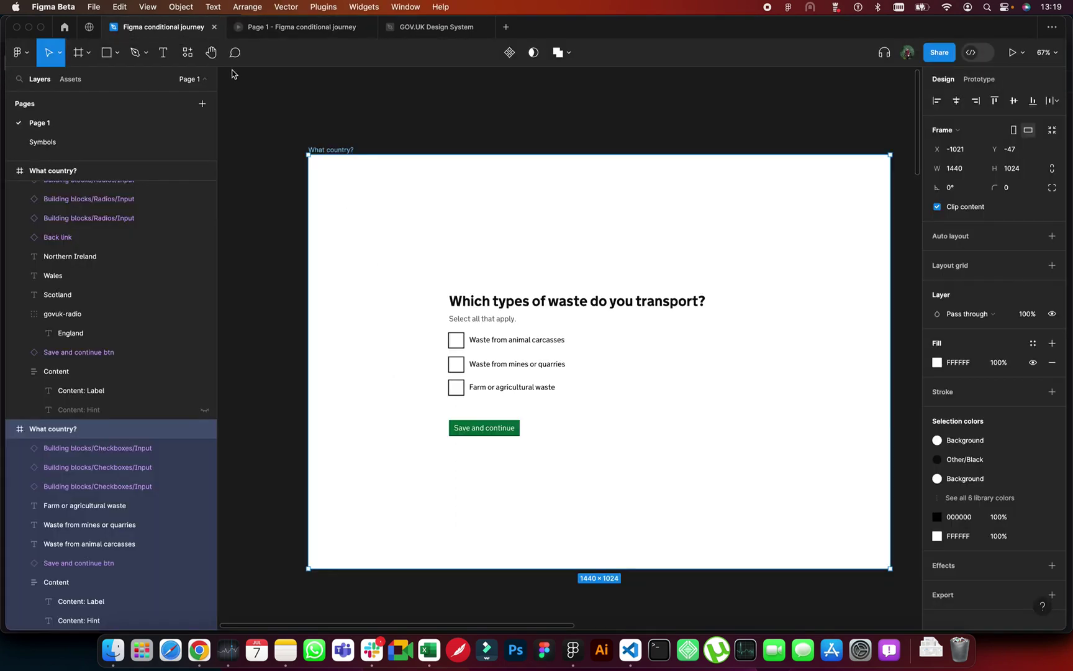
{"action": "left_click", "coordinate": [351, 130]}
{"action": "scroll", "coordinate": [351, 130], "scroll_direction": "down", "scroll_amount": 2}
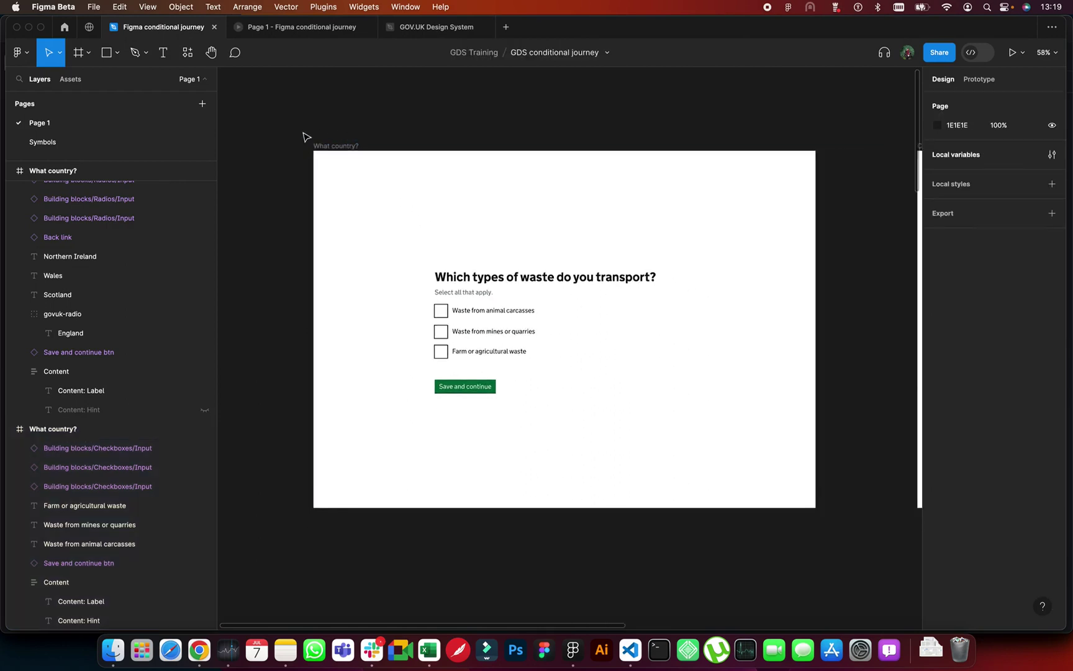
{"action": "left_click", "coordinate": [436, 27]}
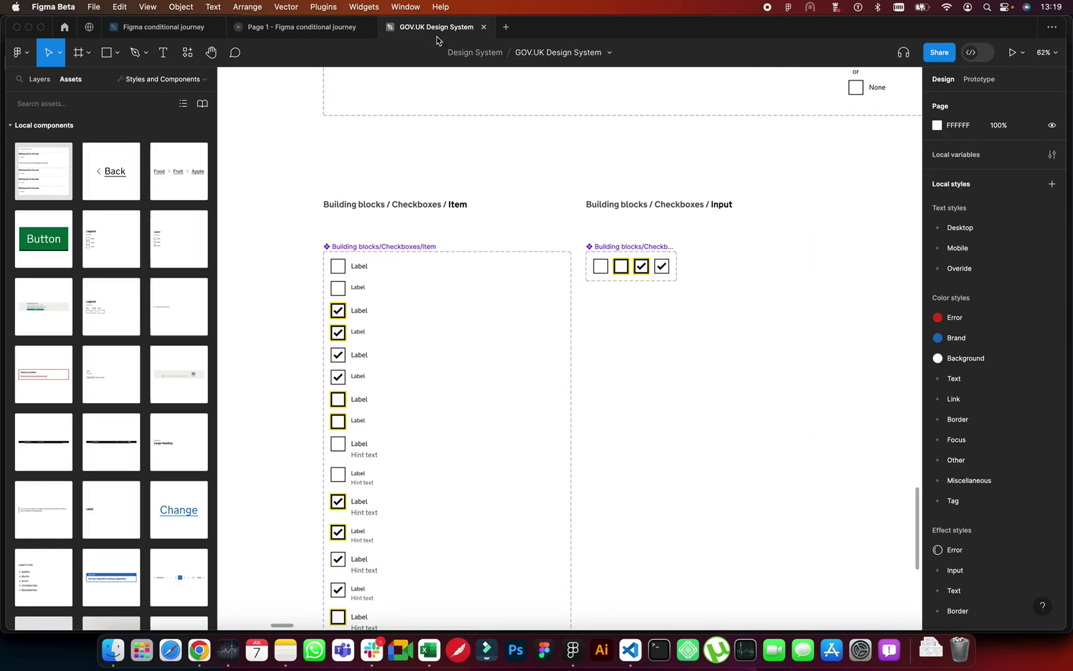
{"action": "scroll", "coordinate": [618, 268], "scroll_direction": "up", "scroll_amount": 5}
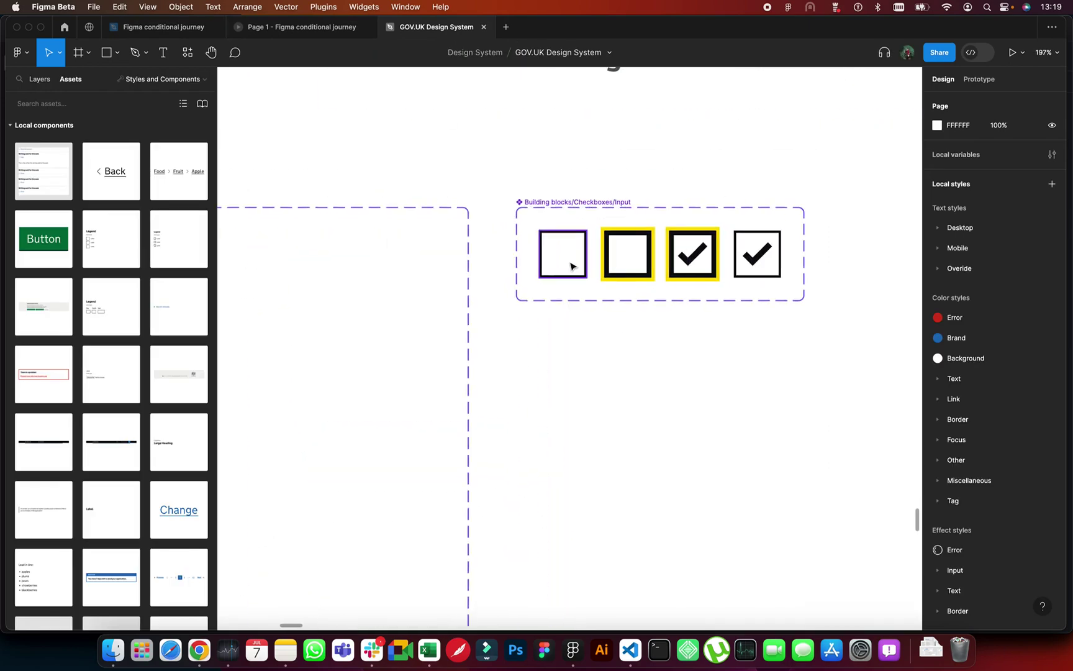
Select the unchecked variant of the Checkboxes/Input component.
{"action": "left_click", "coordinate": [572, 267]}
{"action": "scroll", "coordinate": [571, 268], "scroll_direction": "left", "scroll_amount": 3}
{"action": "scroll", "coordinate": [571, 269], "scroll_direction": "up", "scroll_amount": 2}
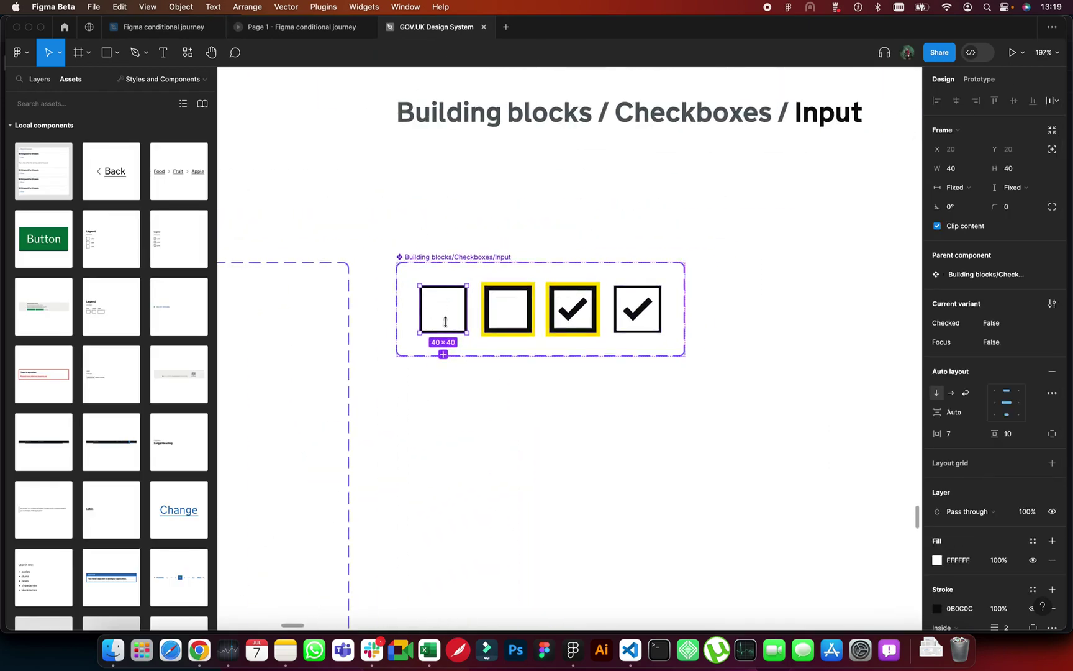
{"action": "scroll", "coordinate": [420, 266], "scroll_direction": "down", "scroll_amount": 5}
{"action": "scroll", "coordinate": [429, 254], "scroll_direction": "up", "scroll_amount": 5}
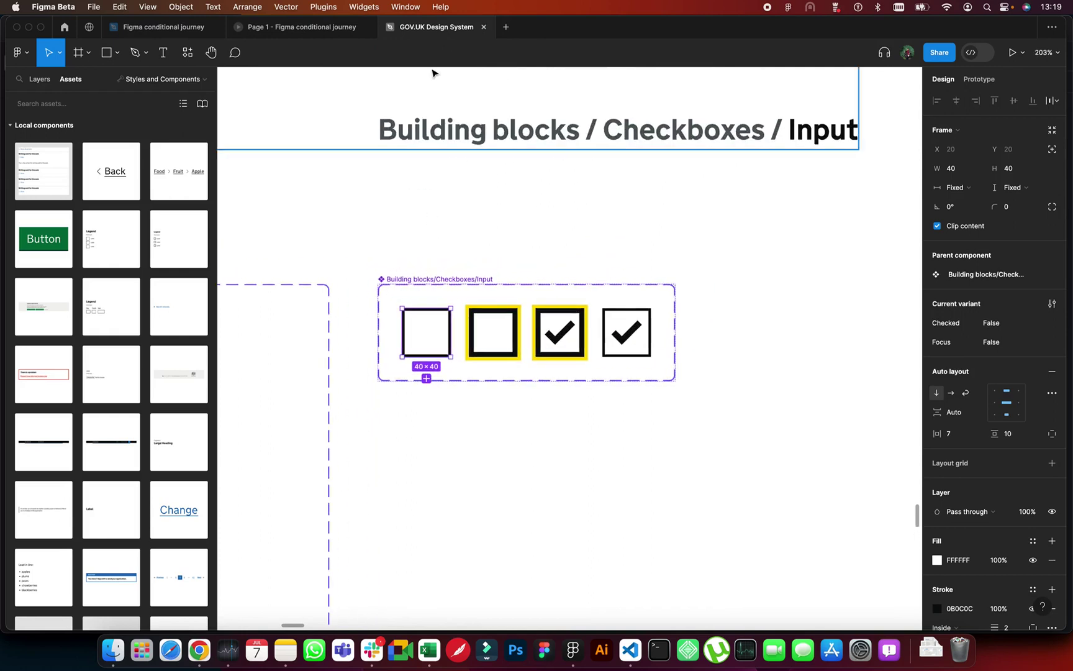
{"action": "scroll", "coordinate": [424, 243], "scroll_direction": "down", "scroll_amount": 3}
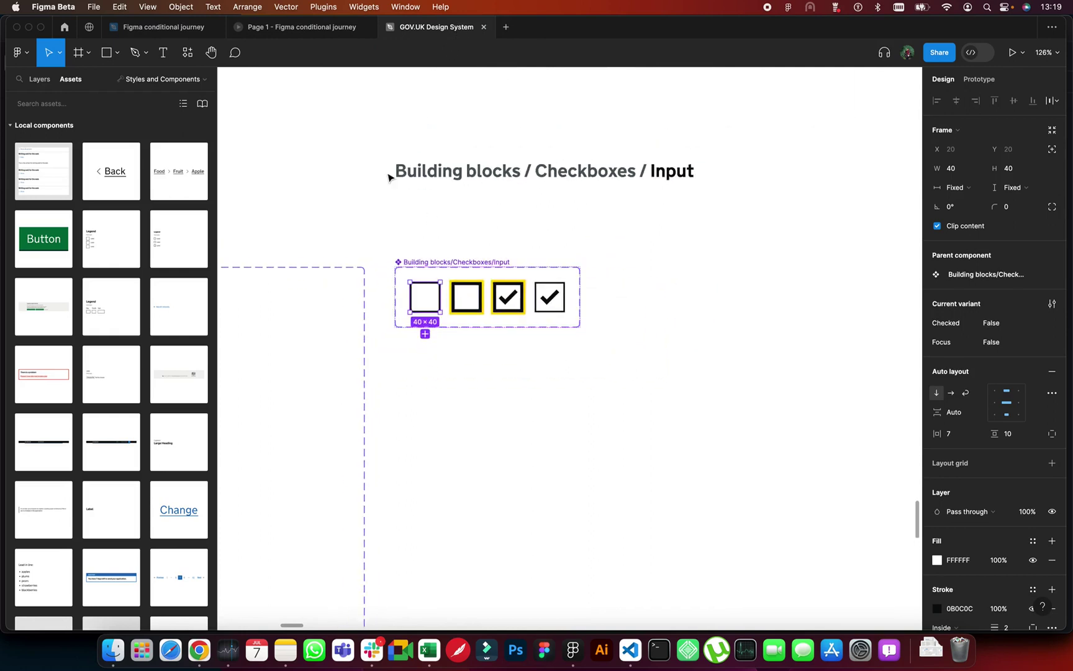
{"action": "scroll", "coordinate": [529, 284], "scroll_direction": "up", "scroll_amount": 3}
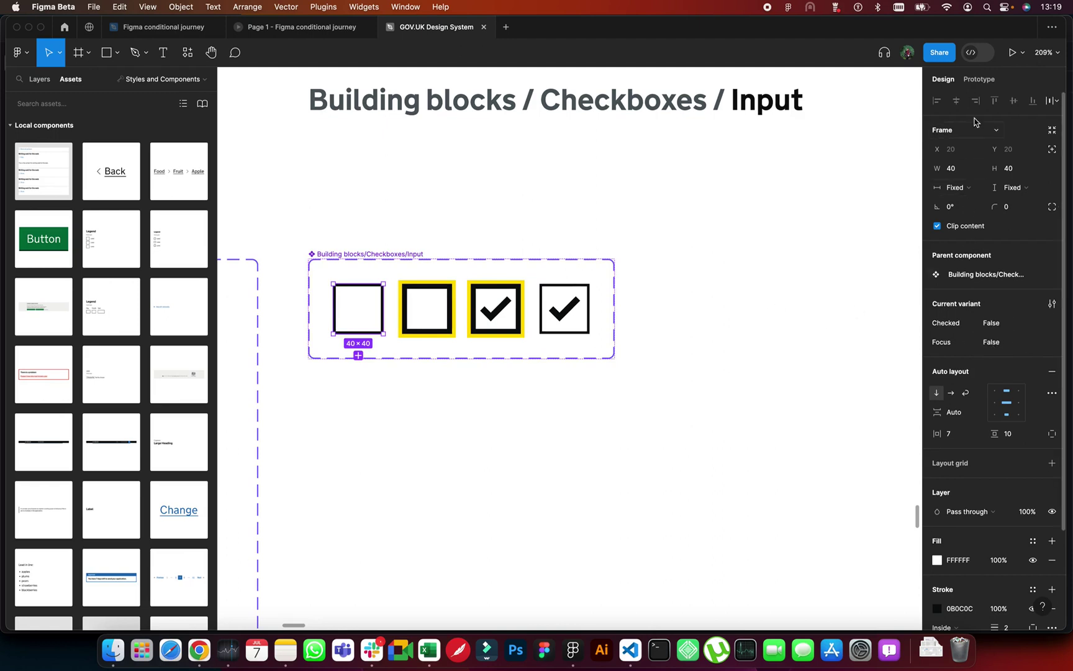
Show the prototype interactions of the fourth and first checkbox variants.
{"action": "left_click", "coordinate": [979, 79]}
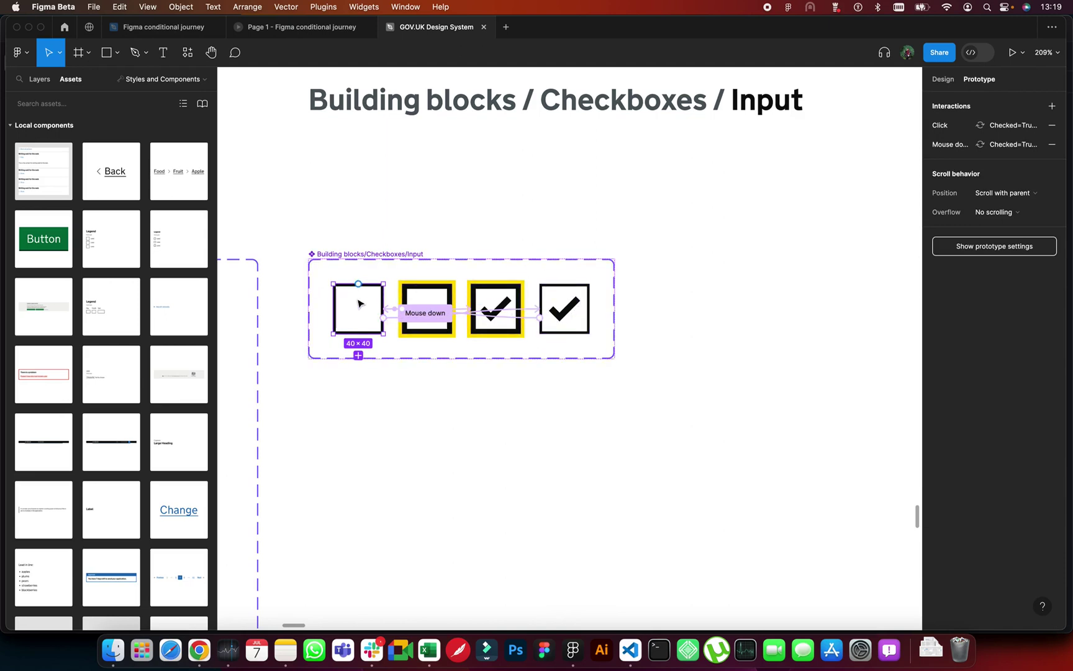
{"action": "left_click", "coordinate": [563, 308]}
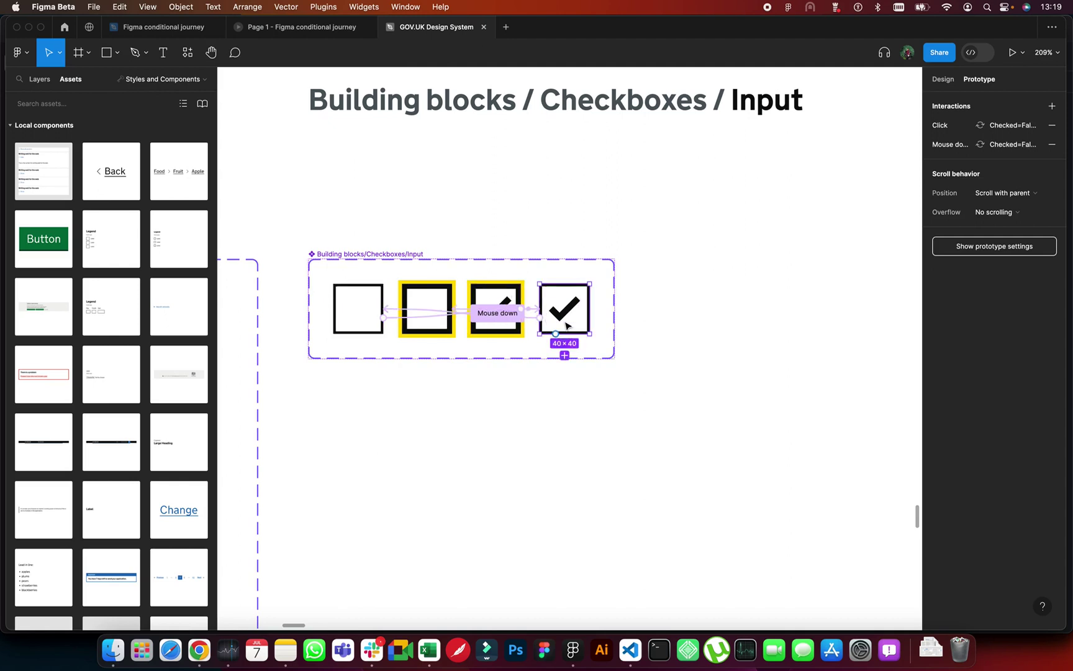
{"action": "left_click", "coordinate": [346, 310]}
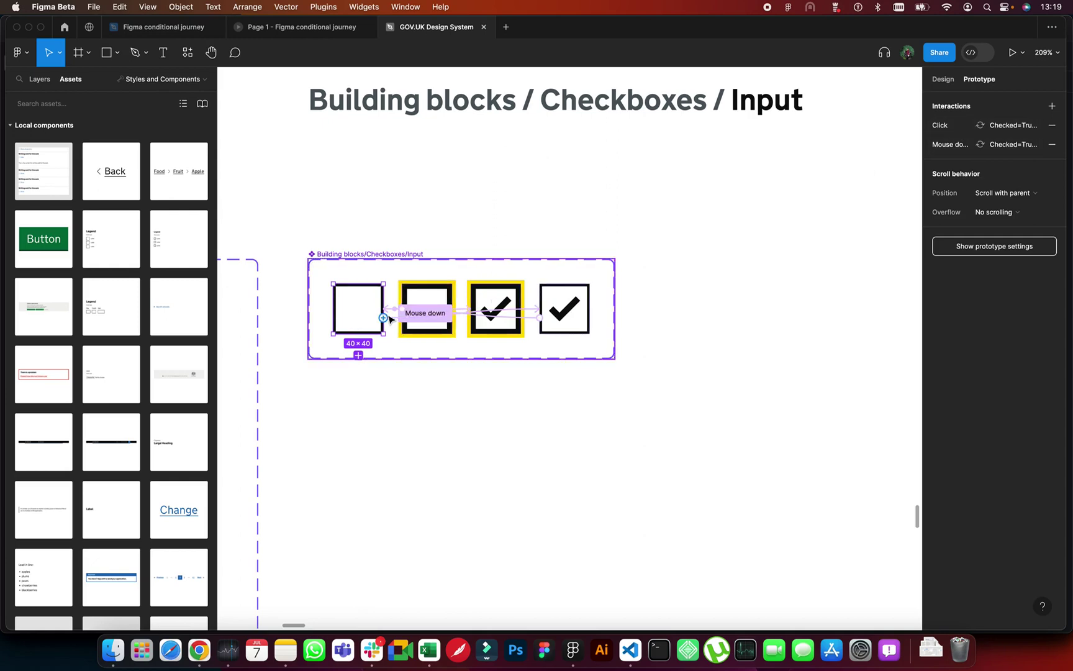
{"action": "scroll", "coordinate": [388, 320], "scroll_direction": "down", "scroll_amount": 15}
{"action": "scroll", "coordinate": [389, 319], "scroll_direction": "right", "scroll_amount": 10}
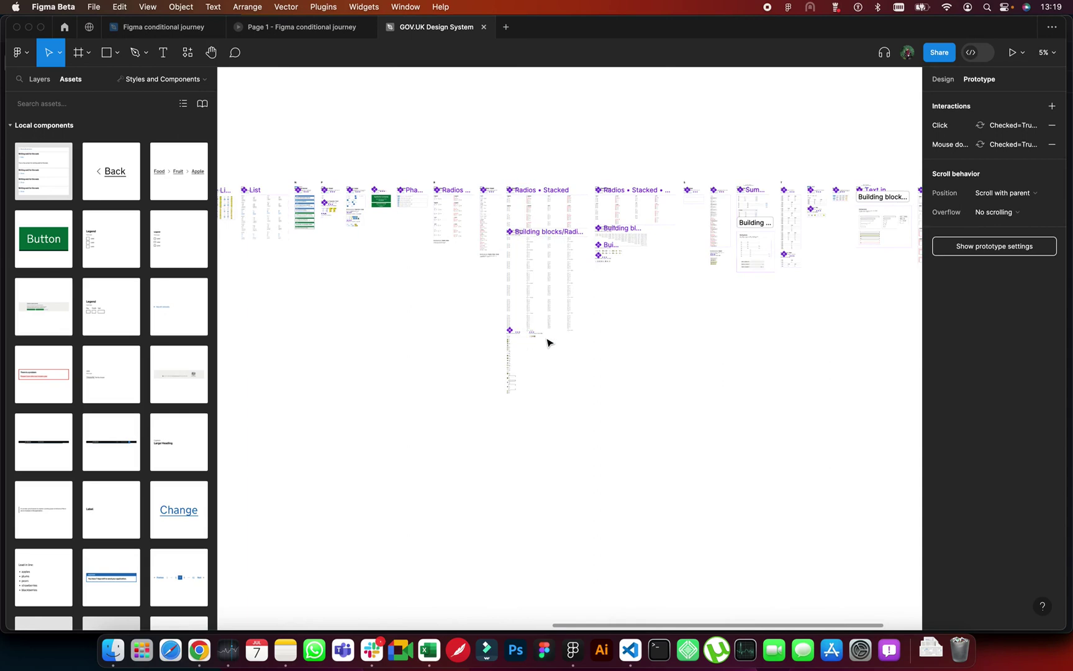
{"action": "scroll", "coordinate": [545, 342], "scroll_direction": "up", "scroll_amount": 15}
{"action": "scroll", "coordinate": [478, 325], "scroll_direction": "up", "scroll_amount": 5}
{"action": "left_click", "coordinate": [427, 355]}
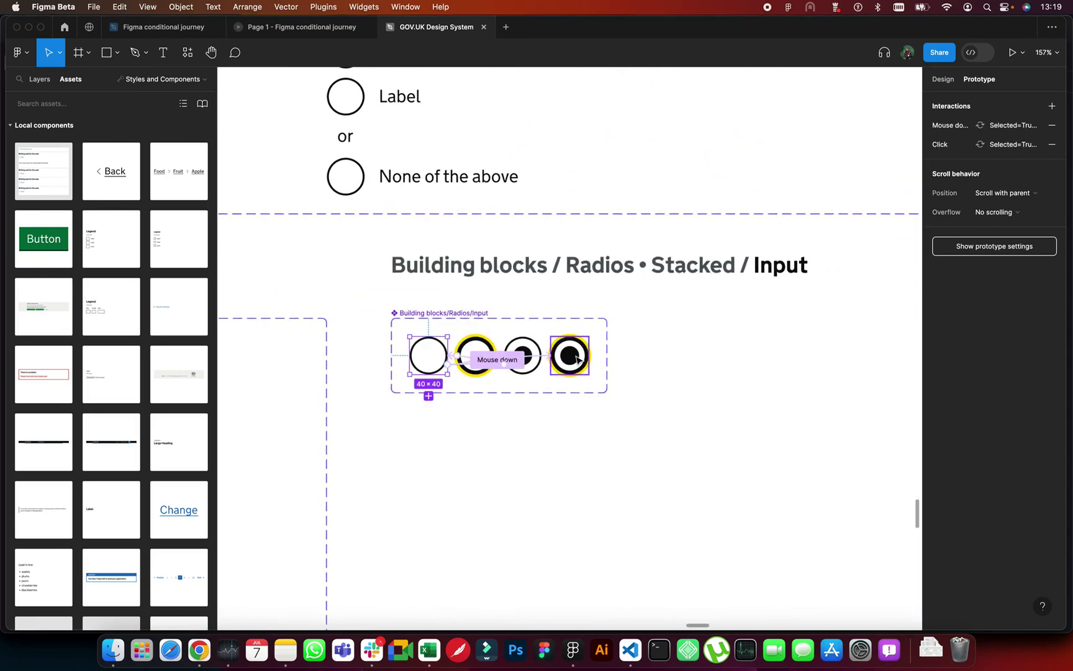
{"action": "scroll", "coordinate": [577, 358], "scroll_direction": "down", "scroll_amount": 15}
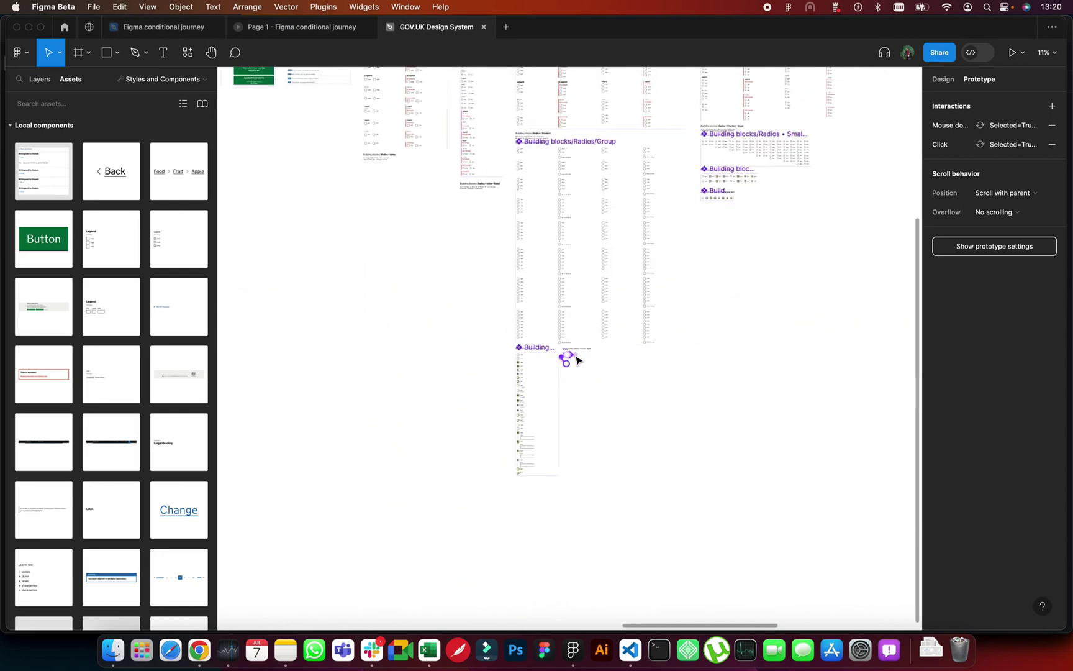
{"action": "scroll", "coordinate": [575, 359], "scroll_direction": "down", "scroll_amount": 5}
{"action": "scroll", "coordinate": [578, 360], "scroll_direction": "left", "scroll_amount": 10}
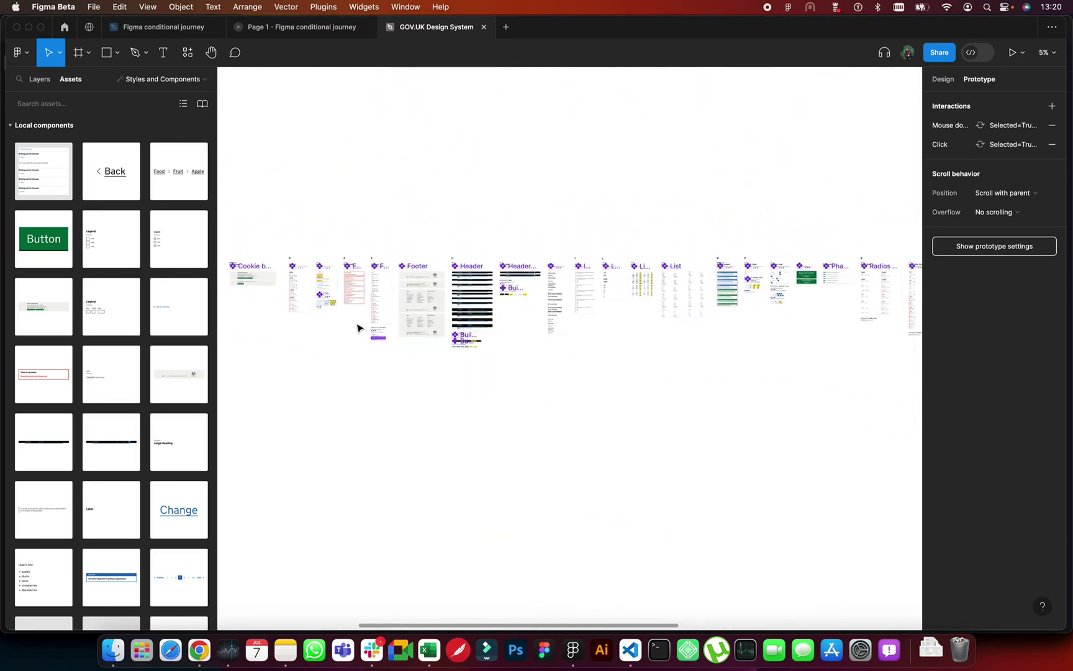
{"action": "scroll", "coordinate": [435, 342], "scroll_direction": "up", "scroll_amount": 2}
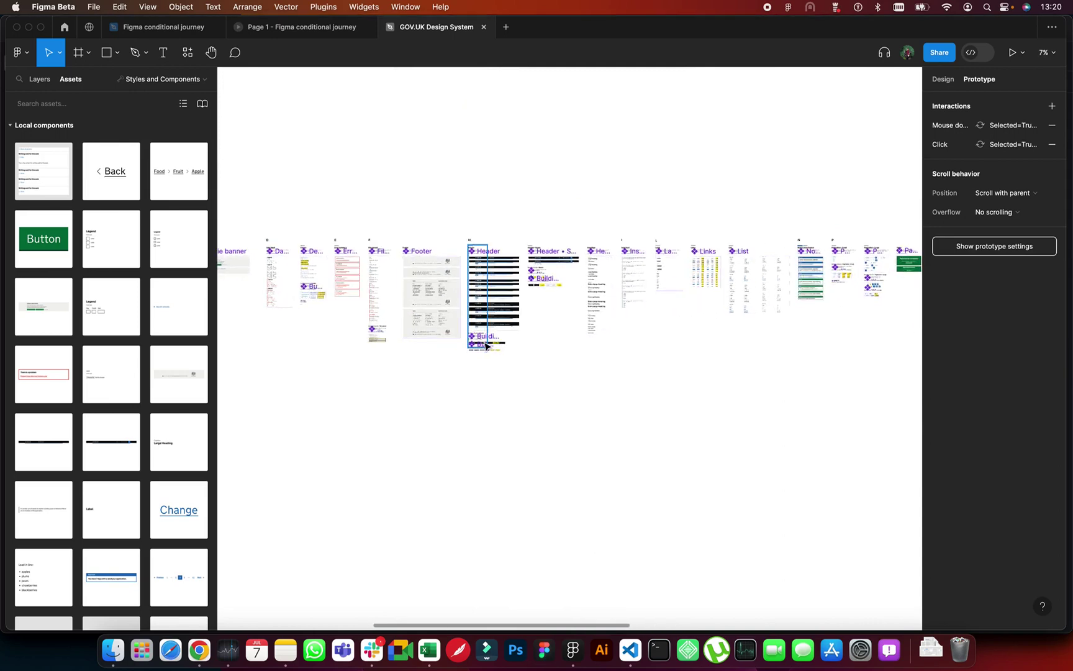
{"action": "scroll", "coordinate": [429, 342], "scroll_direction": "left", "scroll_amount": 5}
{"action": "scroll", "coordinate": [371, 338], "scroll_direction": "left", "scroll_amount": 5}
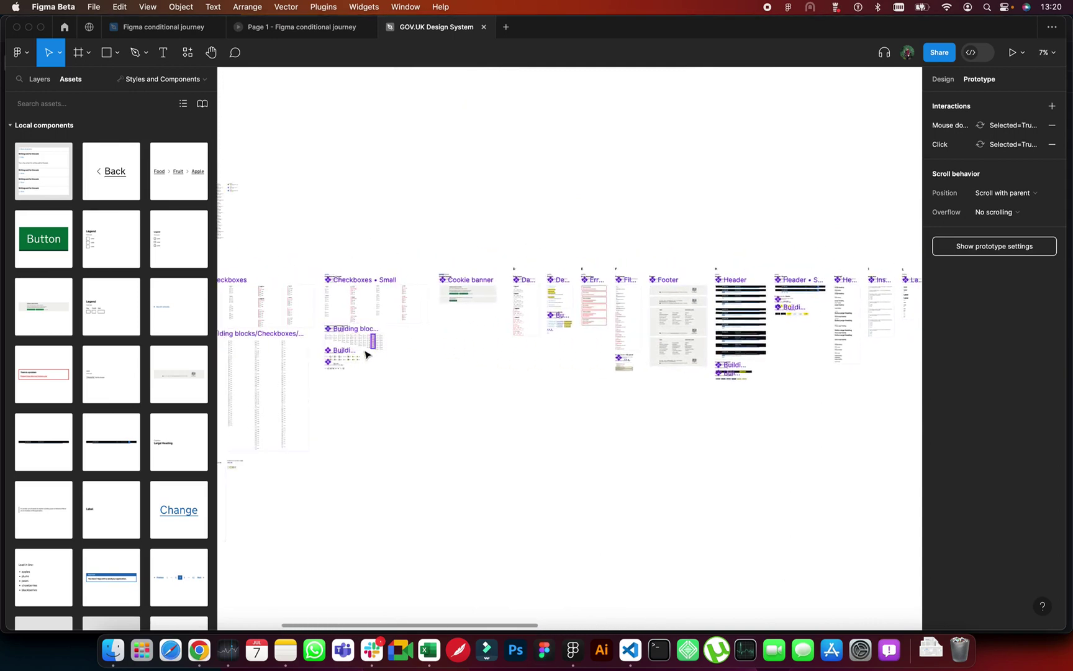
In the GDS conditional journey file, unbind the first waste checkbox's Checked from its variable.
{"action": "left_click", "coordinate": [205, 34]}
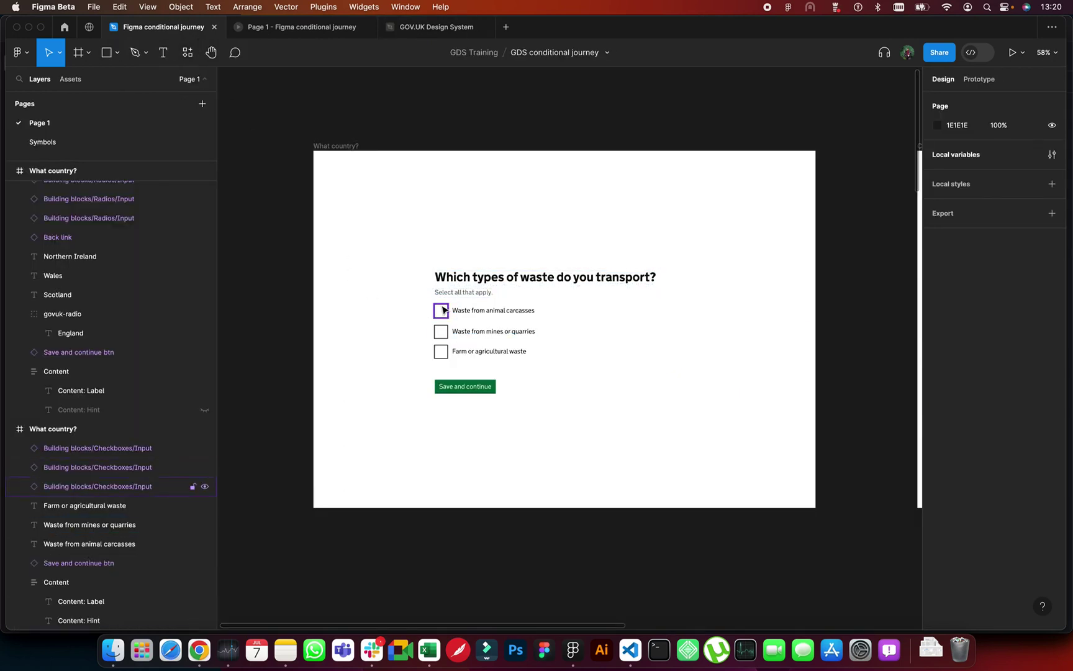
{"action": "left_click", "coordinate": [442, 310]}
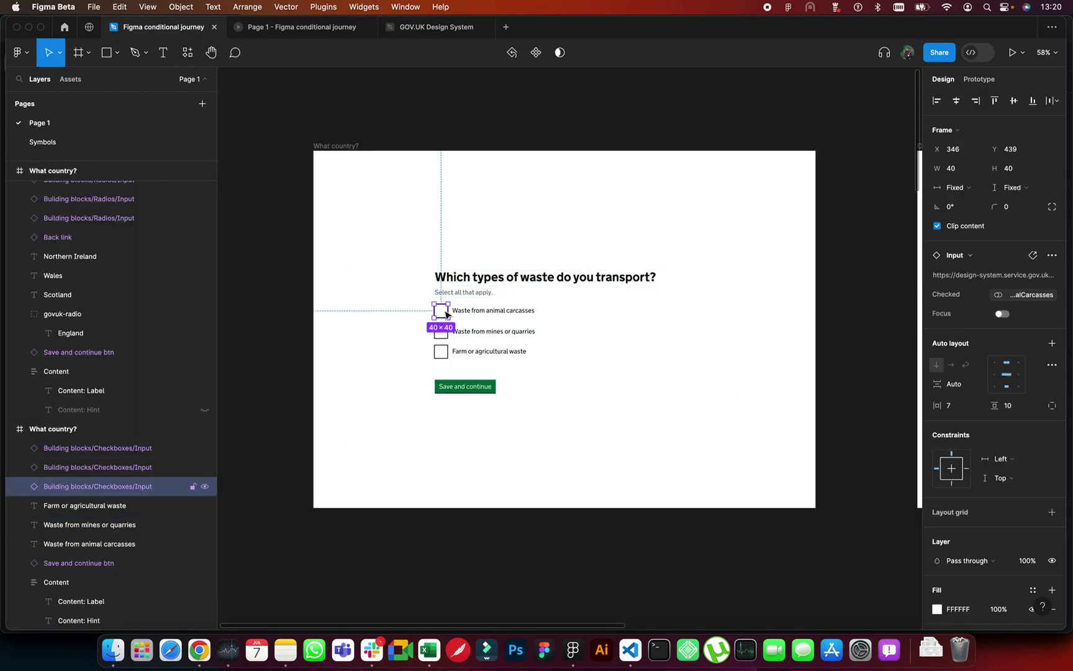
{"action": "scroll", "coordinate": [446, 314], "scroll_direction": "up", "scroll_amount": 5}
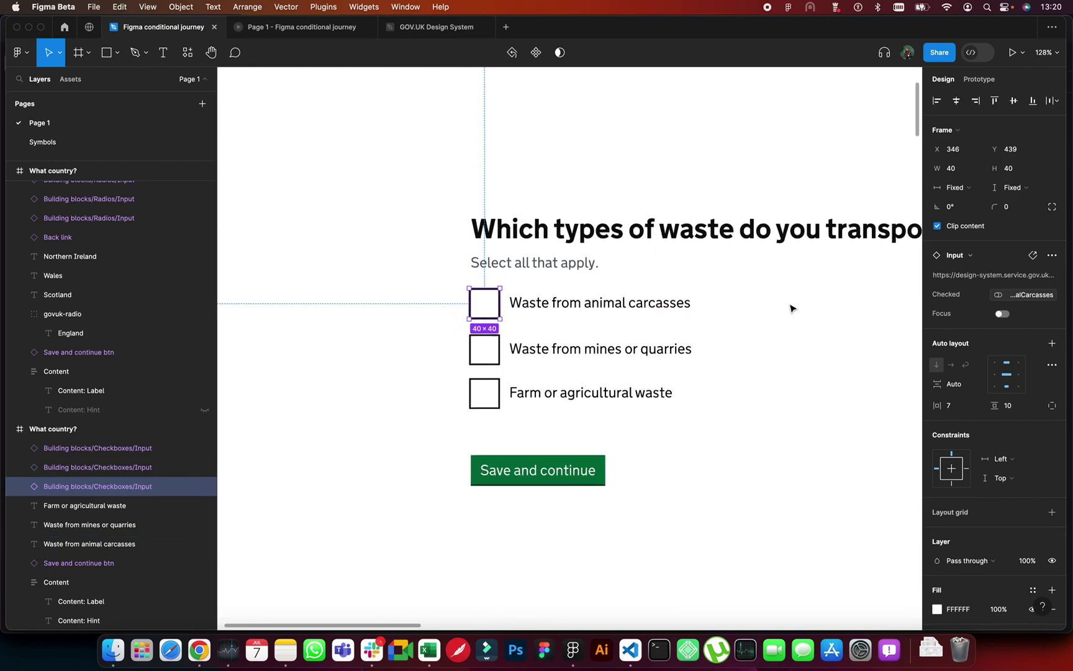
{"action": "left_click", "coordinate": [1051, 301]}
Toggle Checked on and off, leaving the checkbox unchecked, then deselect it.
{"action": "left_click", "coordinate": [1003, 294]}
{"action": "left_click", "coordinate": [1003, 294]}
{"action": "left_click", "coordinate": [1003, 294]}
{"action": "left_click", "coordinate": [1003, 295]}
{"action": "left_click", "coordinate": [1004, 295]}
{"action": "left_click", "coordinate": [1003, 296]}
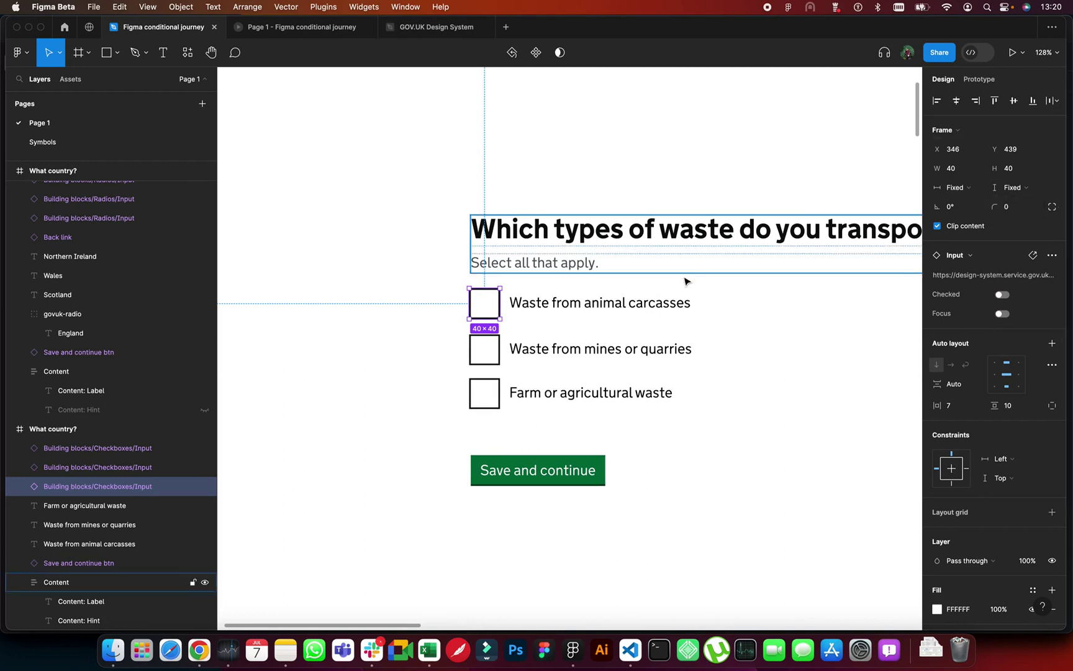
{"action": "left_click", "coordinate": [758, 458]}
{"action": "scroll", "coordinate": [757, 458], "scroll_direction": "down", "scroll_amount": 5}
{"action": "scroll", "coordinate": [576, 405], "scroll_direction": "right", "scroll_amount": 2}
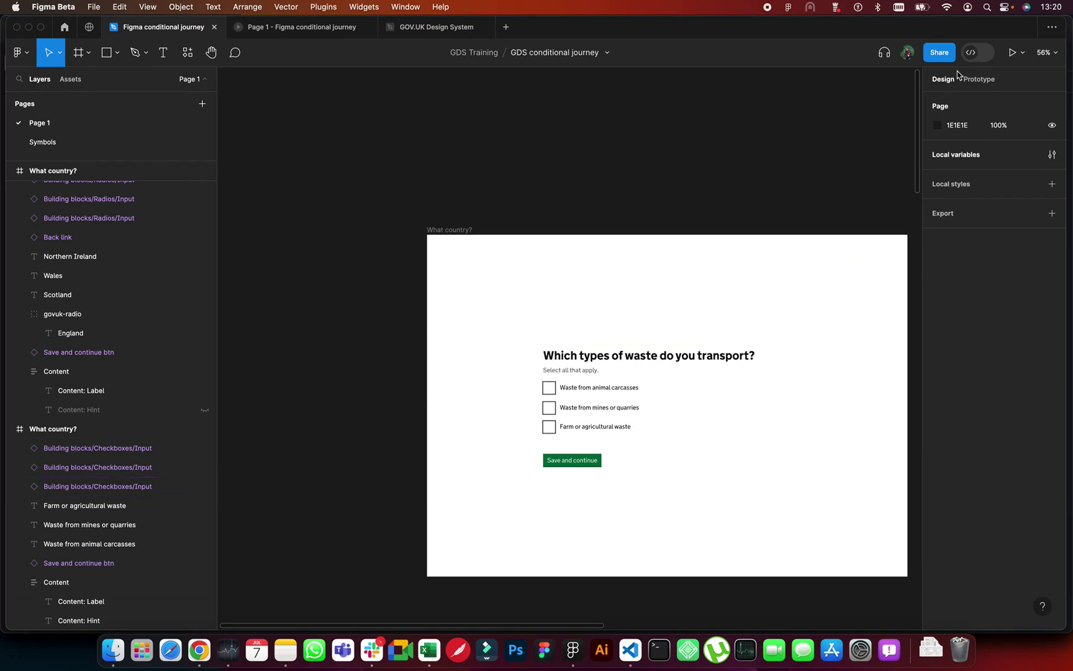
Open the file's local variables.
{"action": "left_click", "coordinate": [448, 169]}
{"action": "left_click", "coordinate": [1047, 160]}
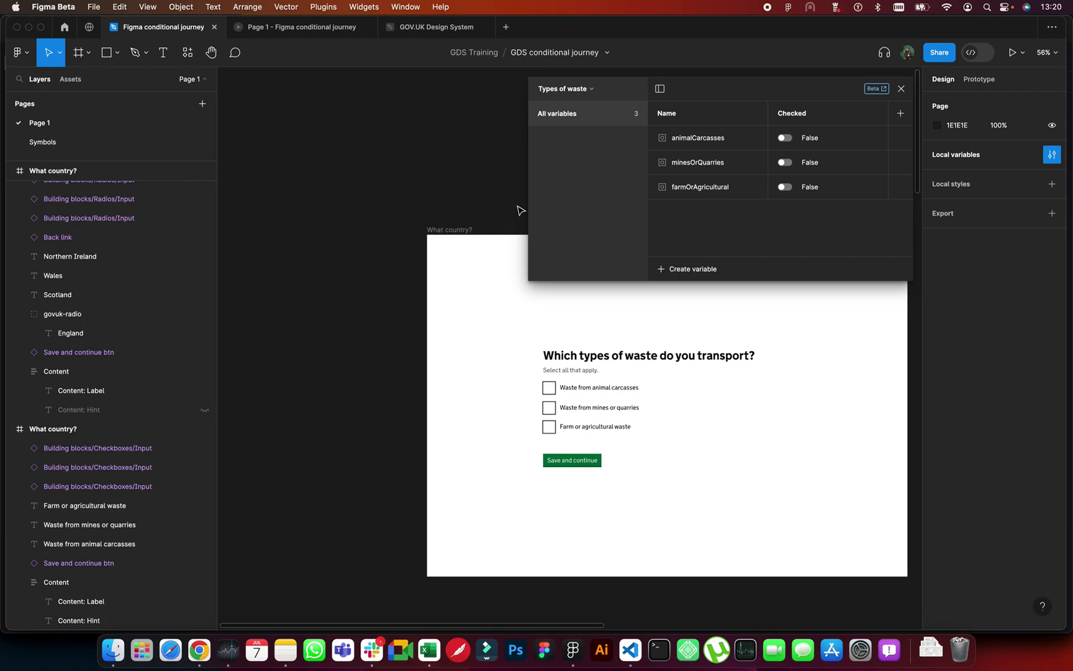
{"action": "scroll", "coordinate": [521, 210], "scroll_direction": "right", "scroll_amount": 2}
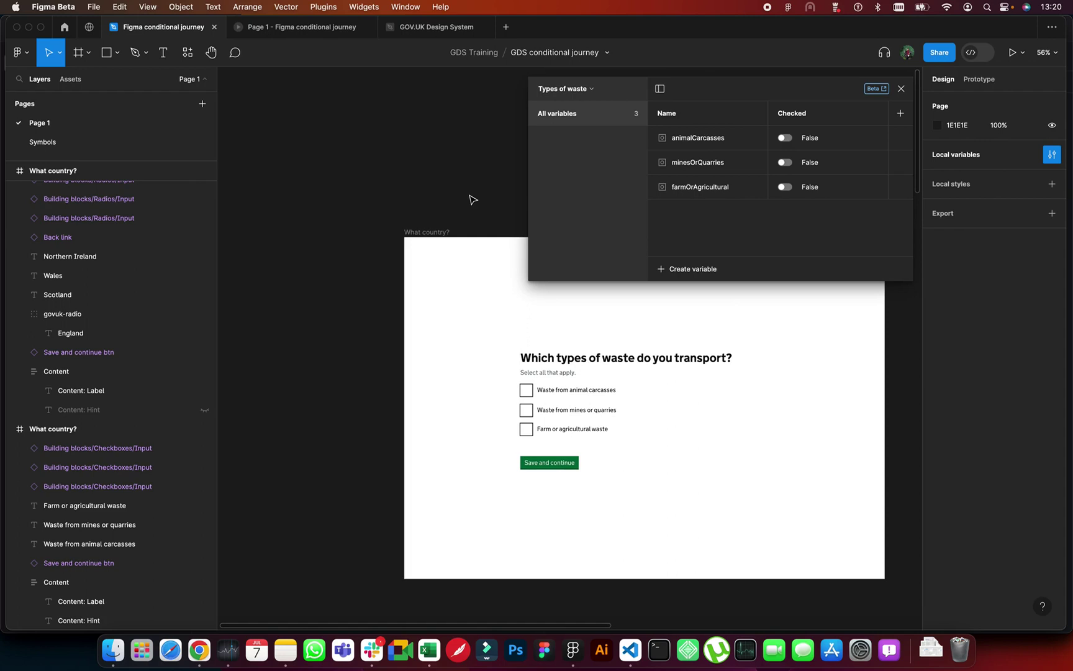
{"action": "scroll", "coordinate": [472, 199], "scroll_direction": "right", "scroll_amount": 5}
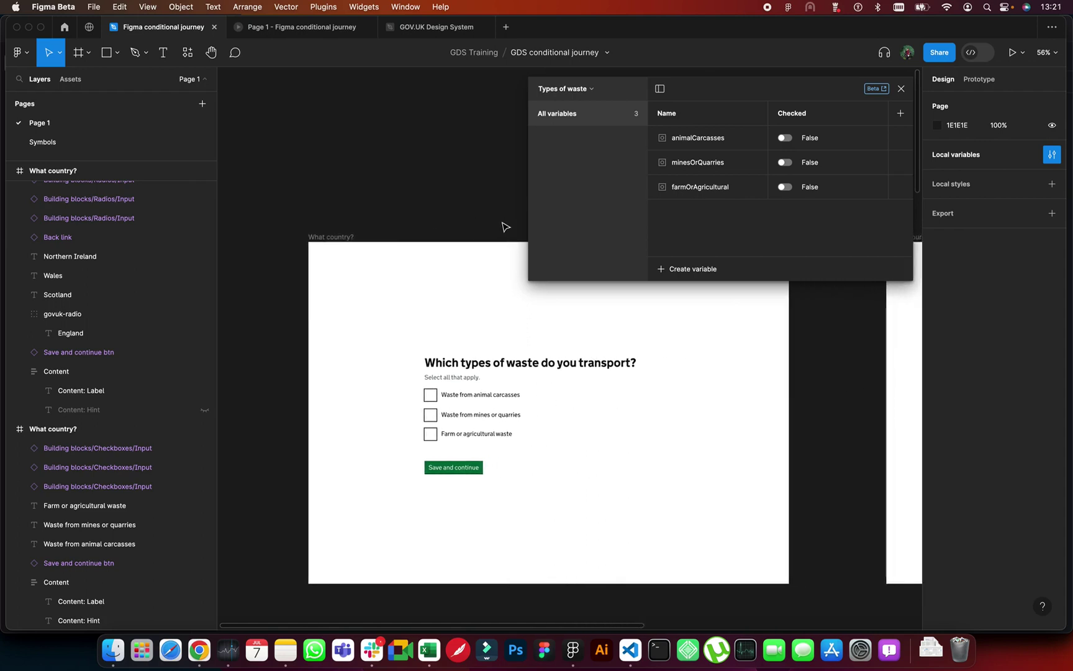
{"action": "scroll", "coordinate": [505, 225], "scroll_direction": "up", "scroll_amount": 2}
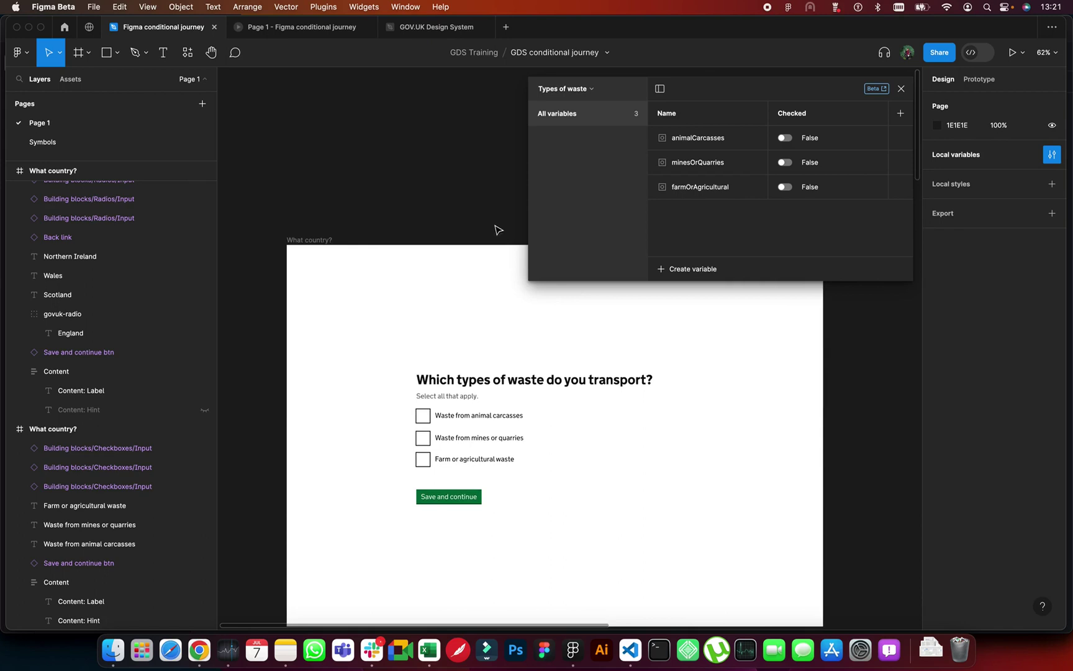
Check the collection list for Types of waste with animalCarcasses, minesOrQuarries and farmOrAgricultural set False.
{"action": "left_click", "coordinate": [575, 90]}
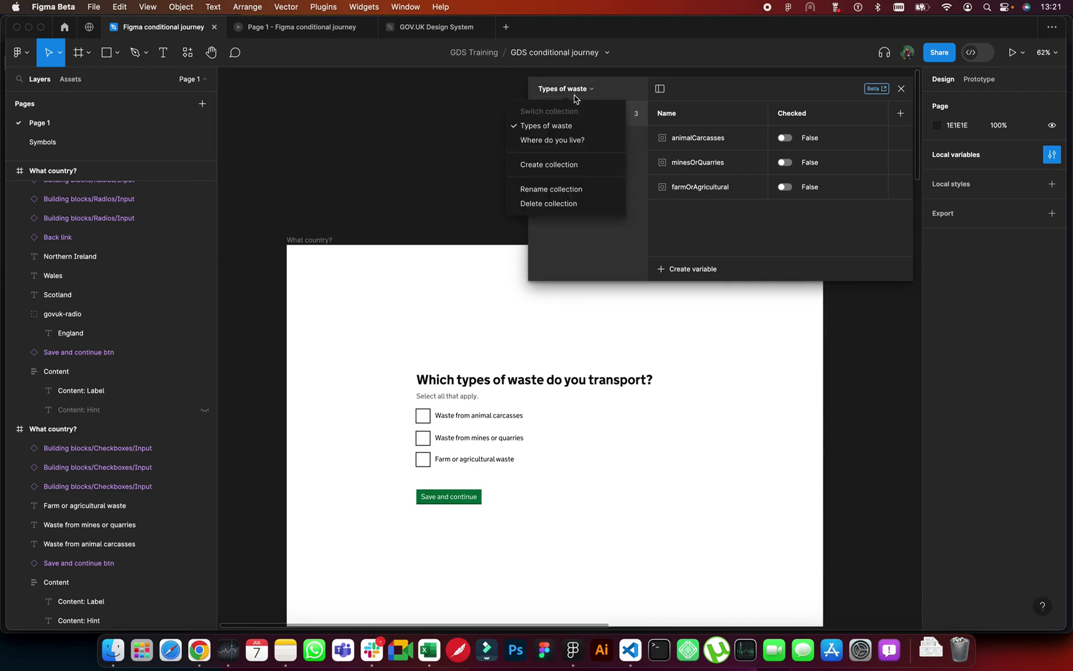
{"action": "left_click", "coordinate": [574, 128]}
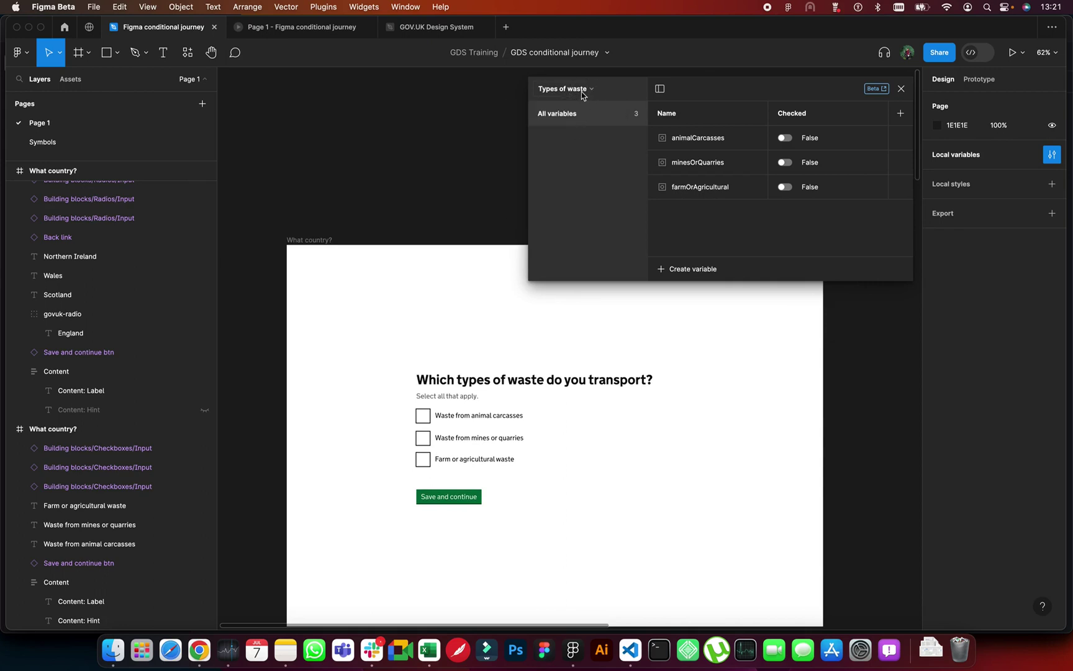
{"action": "left_click", "coordinate": [582, 92]}
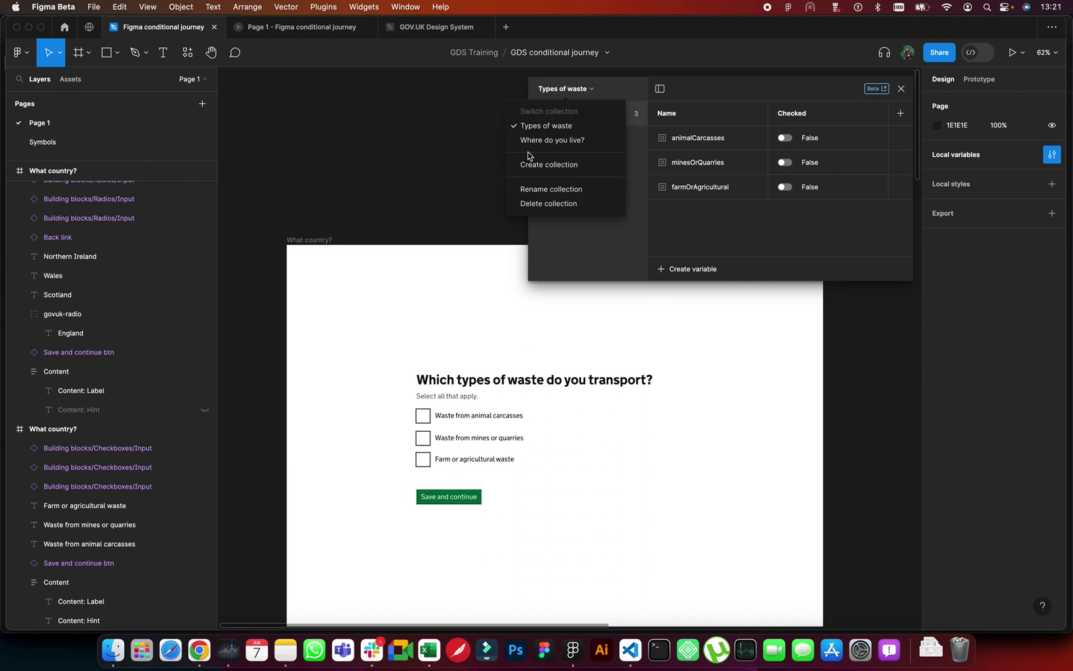
{"action": "left_click", "coordinate": [572, 93]}
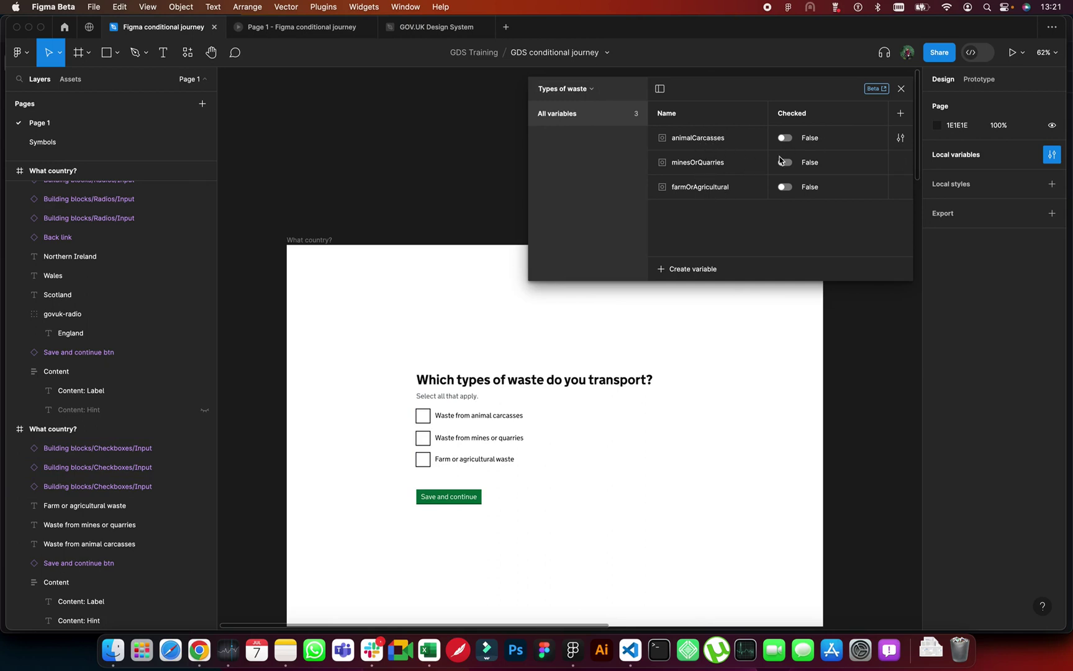
Start and cancel a new variable, then bring the Where do you live? frame into view.
{"action": "left_click", "coordinate": [697, 269]}
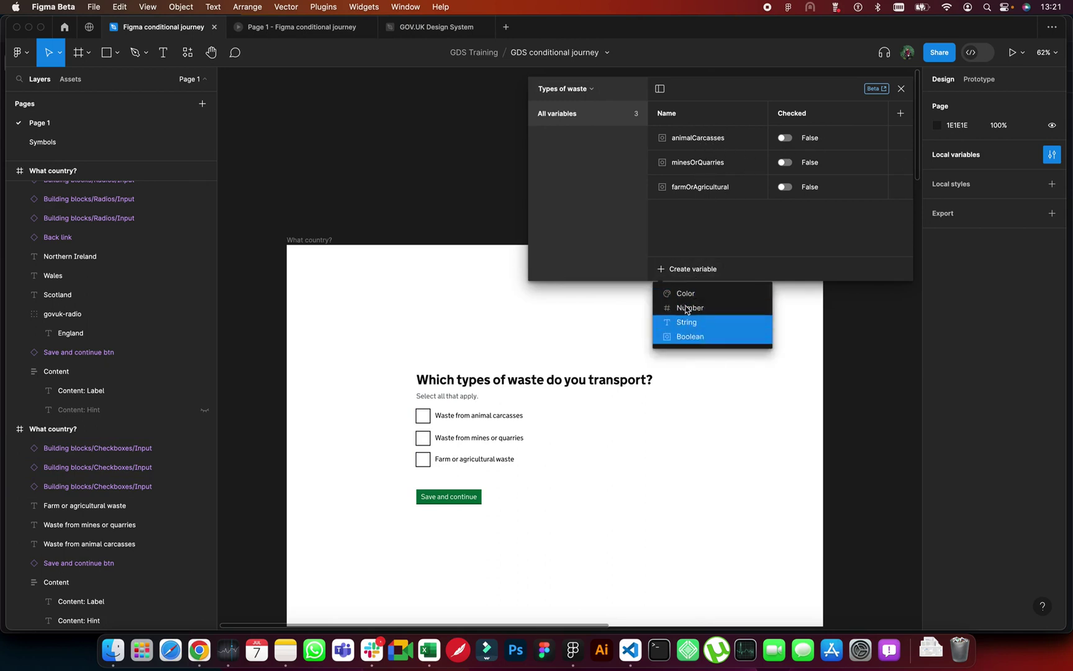
{"action": "left_click", "coordinate": [699, 224]}
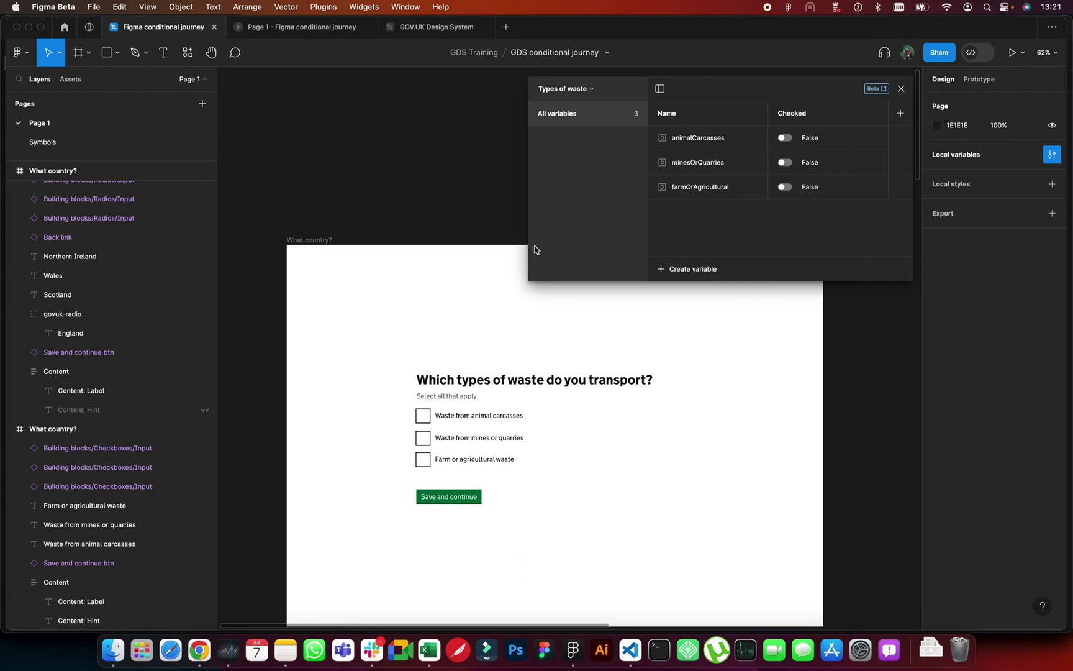
{"action": "key", "text": "n"}
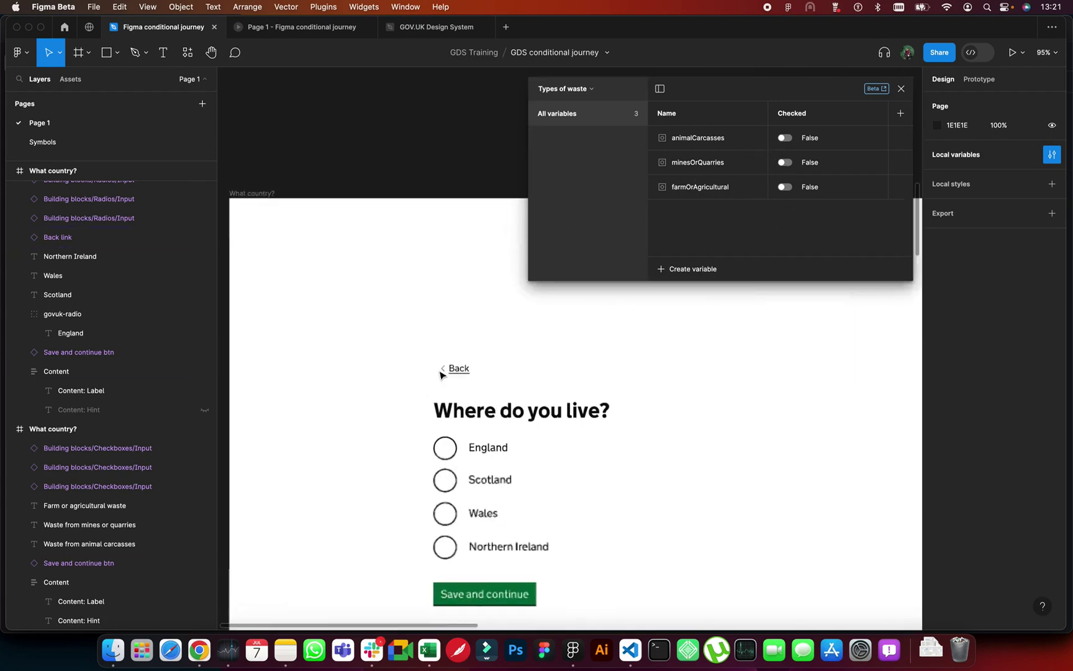
Switch to the Where do you live? collection to review its variables.
{"action": "scroll", "coordinate": [445, 446], "scroll_direction": "down", "scroll_amount": 3}
{"action": "left_click", "coordinate": [575, 89]}
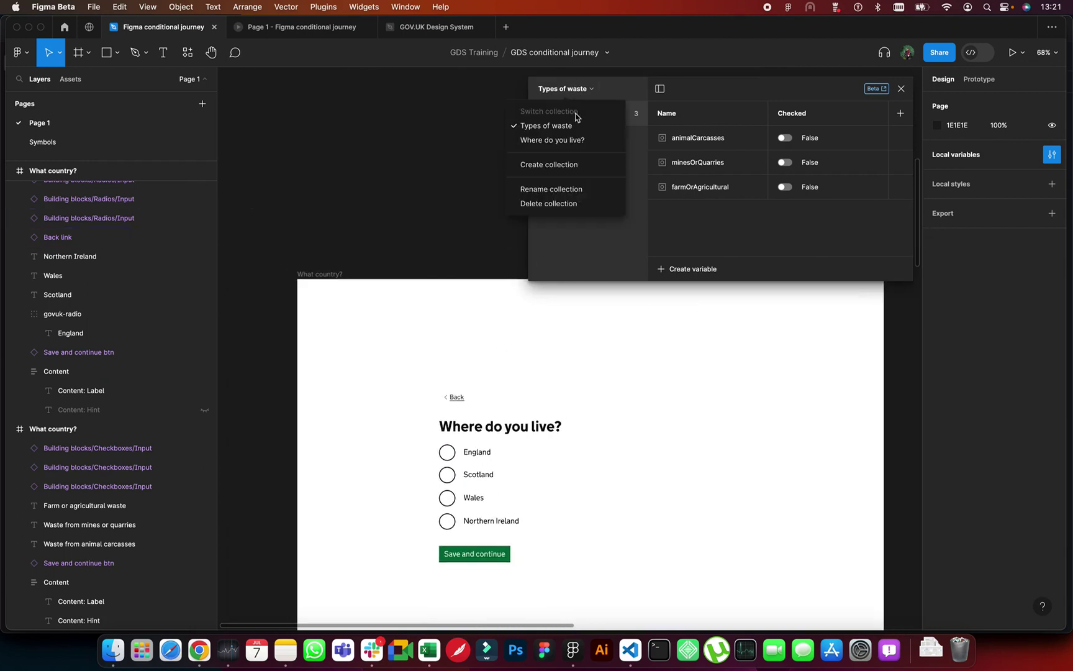
{"action": "left_click", "coordinate": [570, 139]}
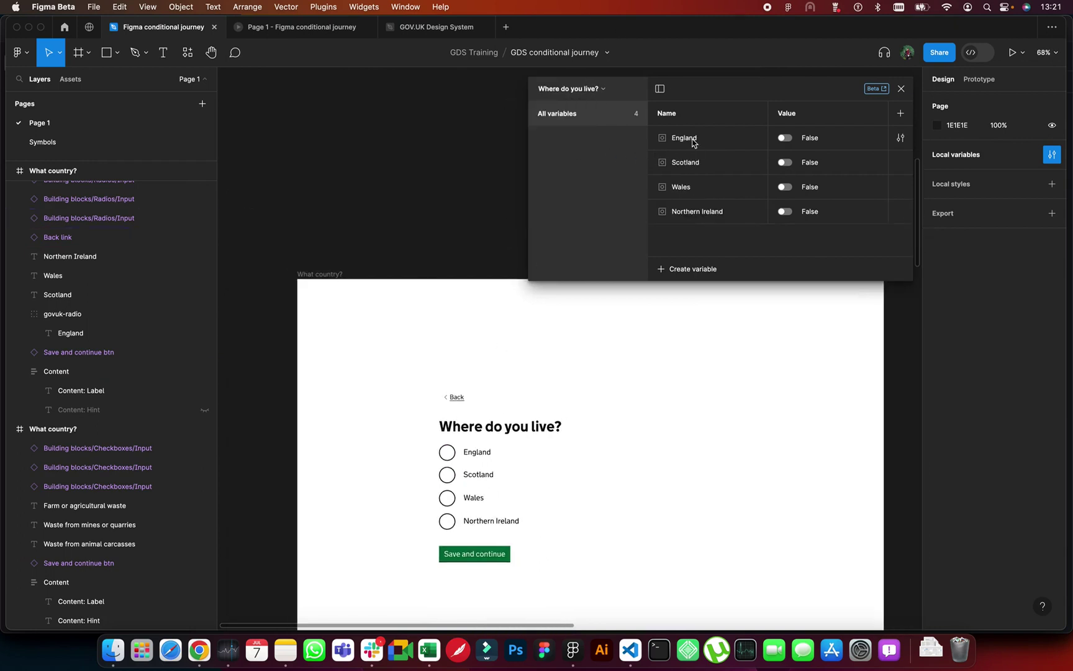
{"action": "left_click", "coordinate": [695, 270]}
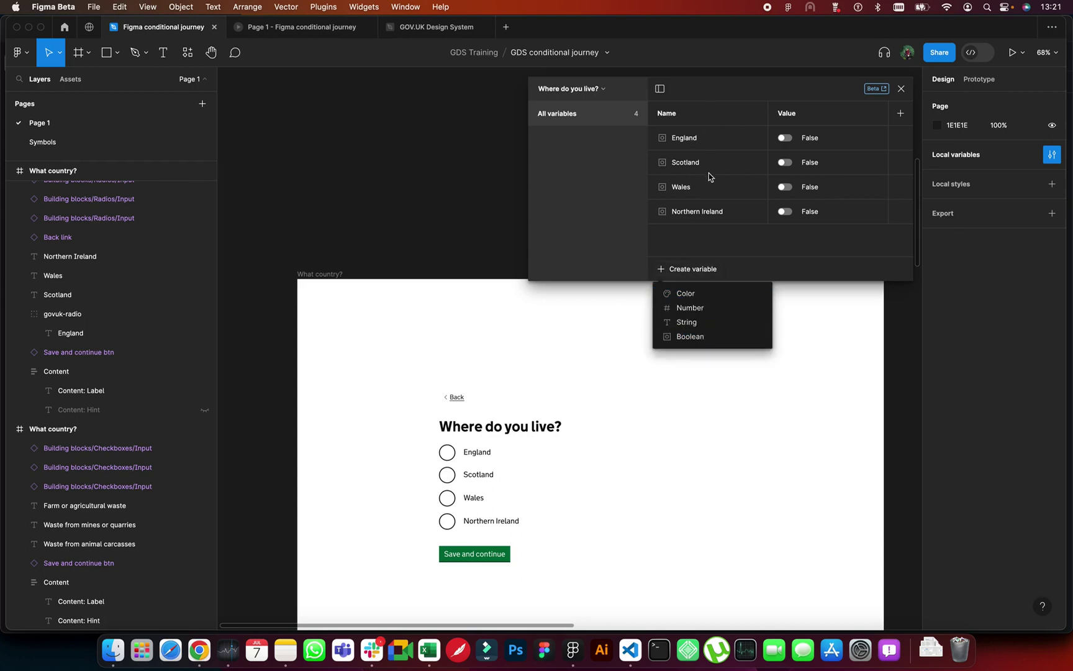
{"action": "left_click", "coordinate": [735, 179]}
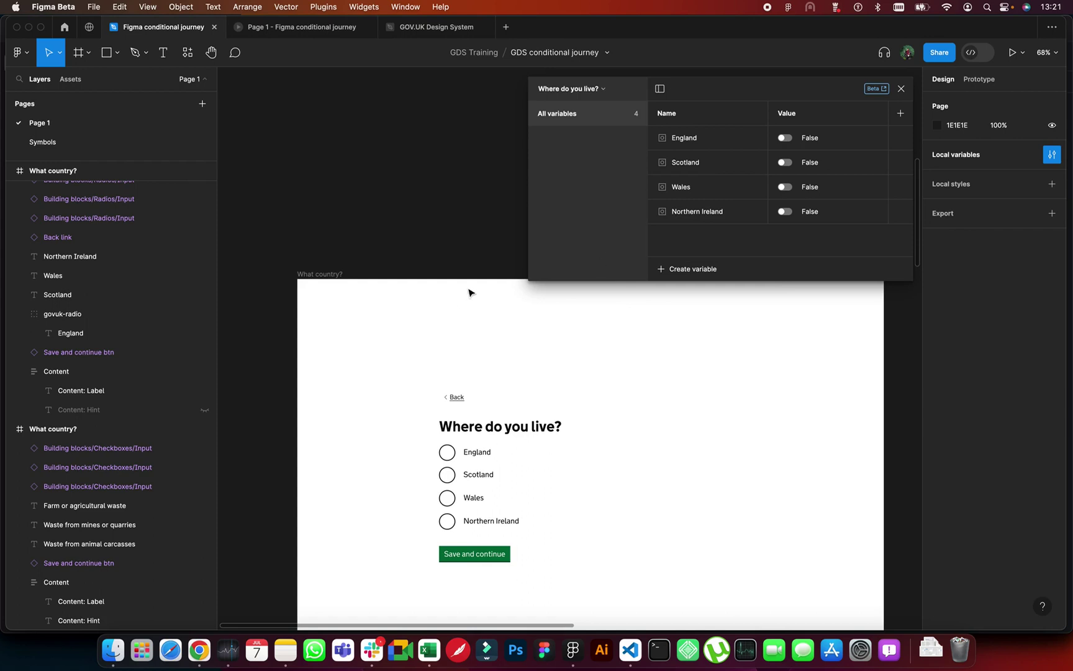
Switch back to the Types of waste collection.
{"action": "left_click", "coordinate": [584, 100]}
{"action": "left_click", "coordinate": [574, 126]}
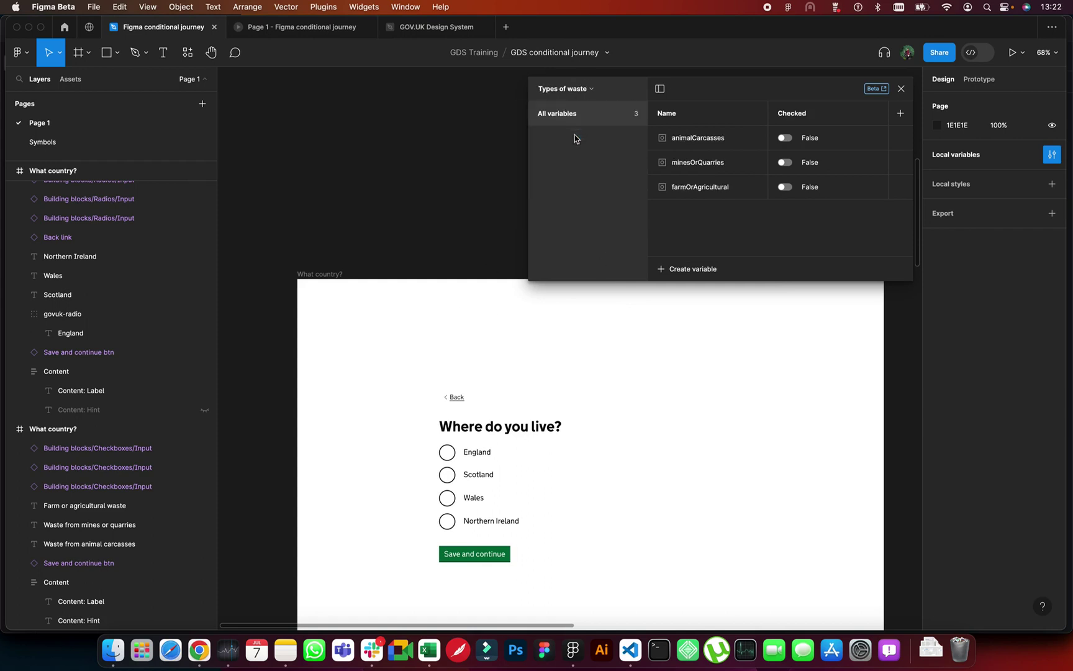
{"action": "scroll", "coordinate": [457, 240], "scroll_direction": "down", "scroll_amount": 5}
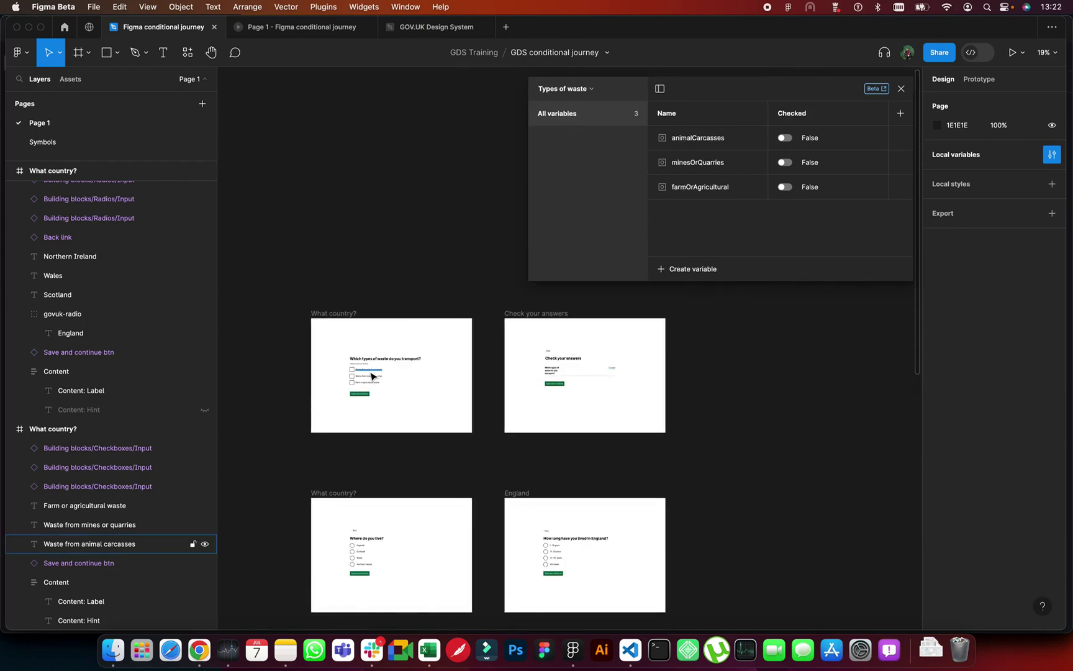
{"action": "scroll", "coordinate": [613, 242], "scroll_direction": "up", "scroll_amount": 4}
Close the variables panel and zoom in on the Waste from animal carcasses checkbox.
{"action": "left_click", "coordinate": [901, 88]}
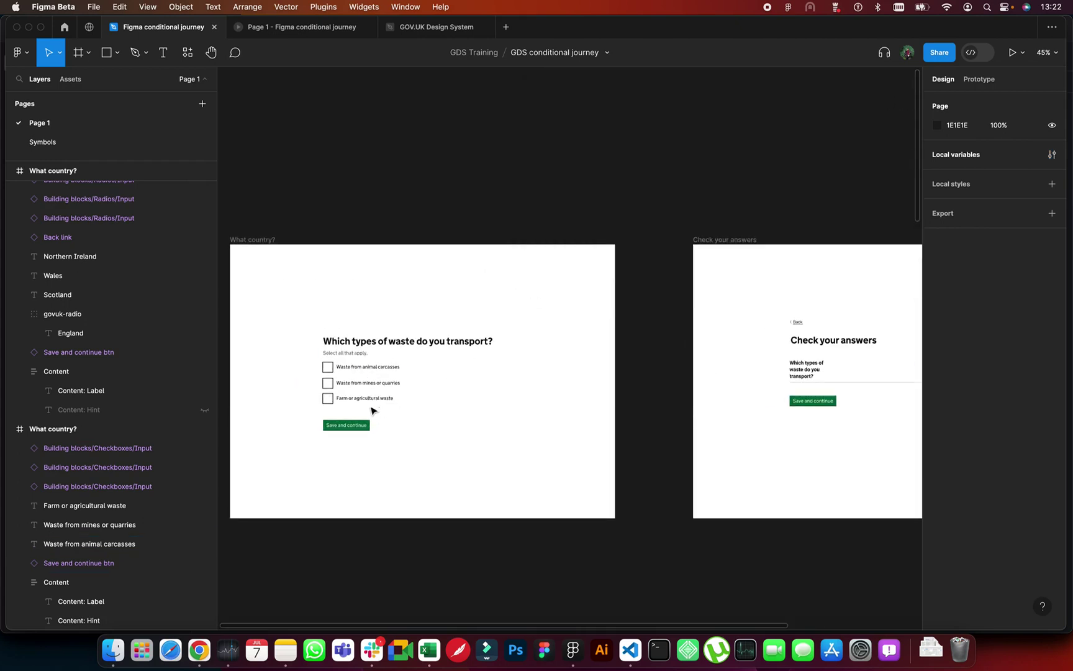
{"action": "left_click", "coordinate": [329, 369]}
{"action": "scroll", "coordinate": [329, 369], "scroll_direction": "up", "scroll_amount": 5}
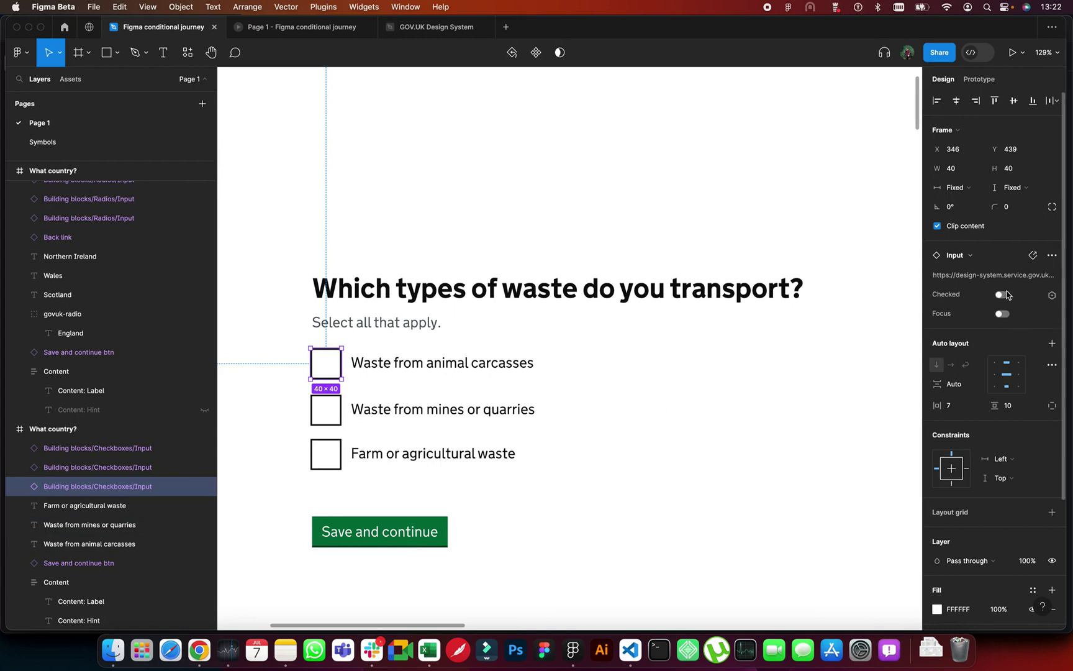
Assign animalCarcasses to the checkbox's Checked property, then reselect it to confirm the binding.
{"action": "left_click", "coordinate": [1051, 297]}
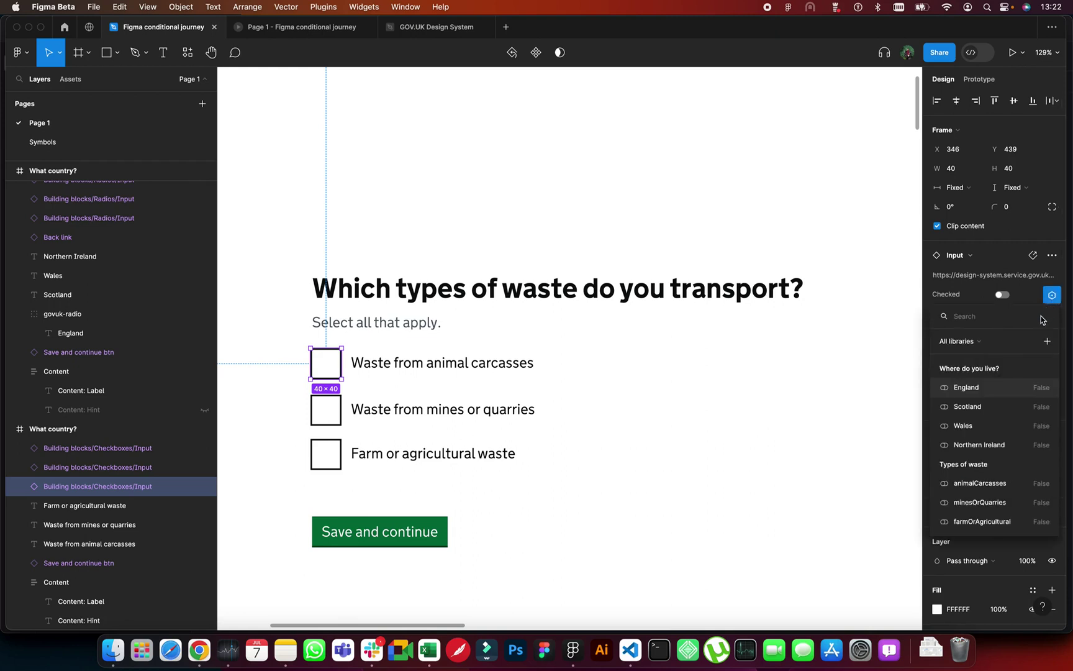
{"action": "left_click", "coordinate": [981, 484]}
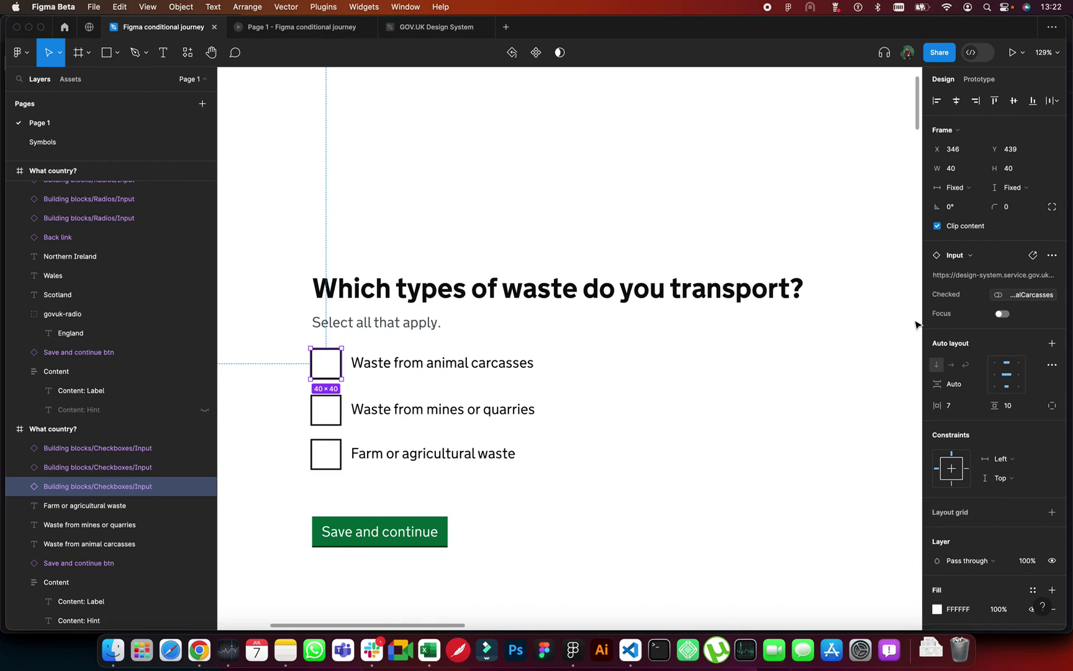
{"action": "left_click", "coordinate": [831, 388]}
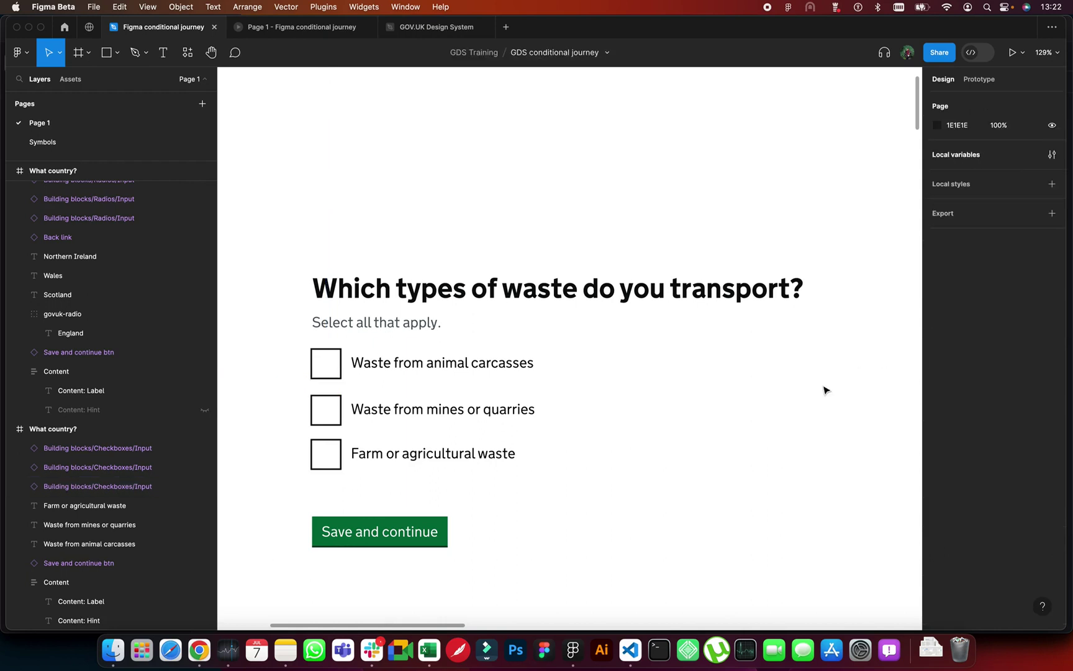
{"action": "left_click", "coordinate": [336, 367]}
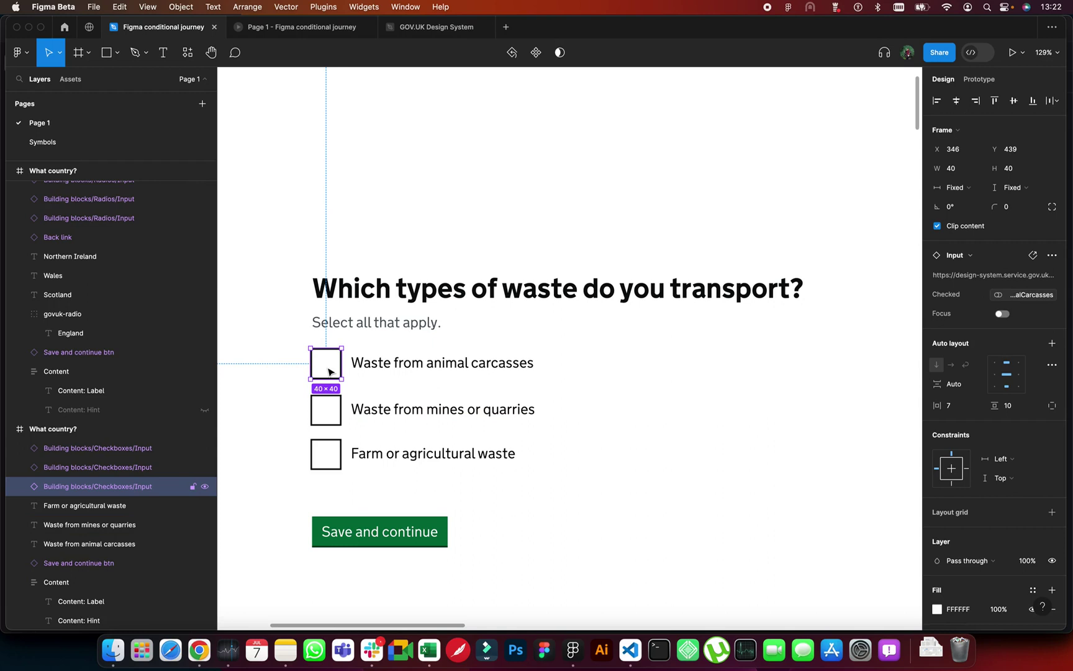
Select the Scotland radio and bind its Selected property to the Scotland variable.
{"action": "left_click", "coordinate": [329, 418]}
{"action": "left_click", "coordinate": [330, 459]}
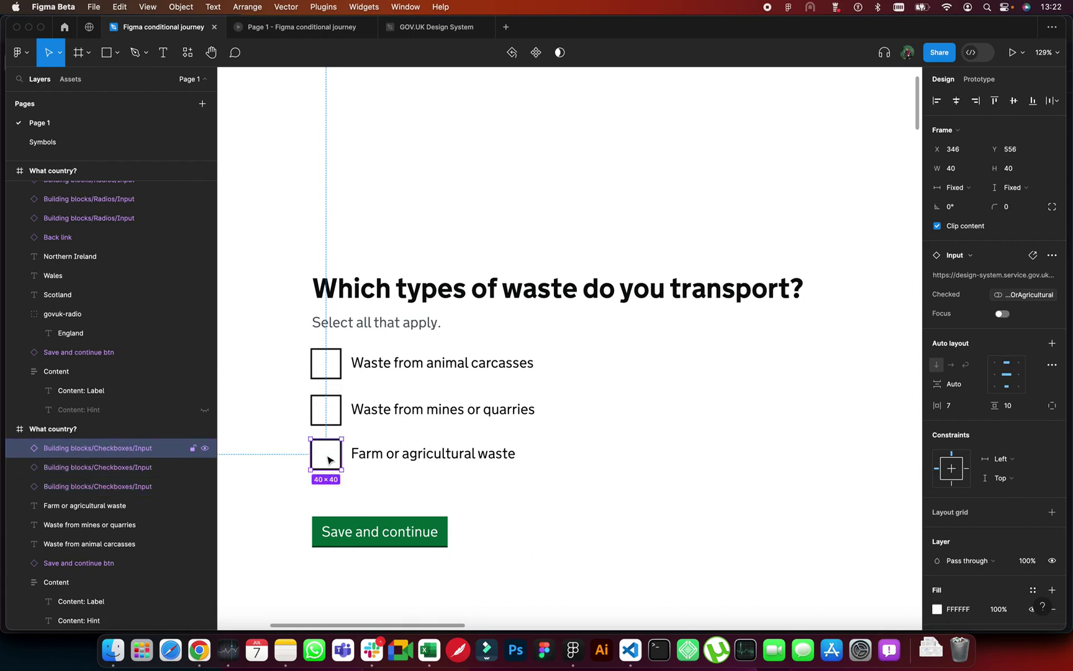
{"action": "scroll", "coordinate": [329, 460], "scroll_direction": "down", "scroll_amount": 5}
{"action": "scroll", "coordinate": [327, 453], "scroll_direction": "up", "scroll_amount": 5}
{"action": "scroll", "coordinate": [338, 340], "scroll_direction": "up", "scroll_amount": 5}
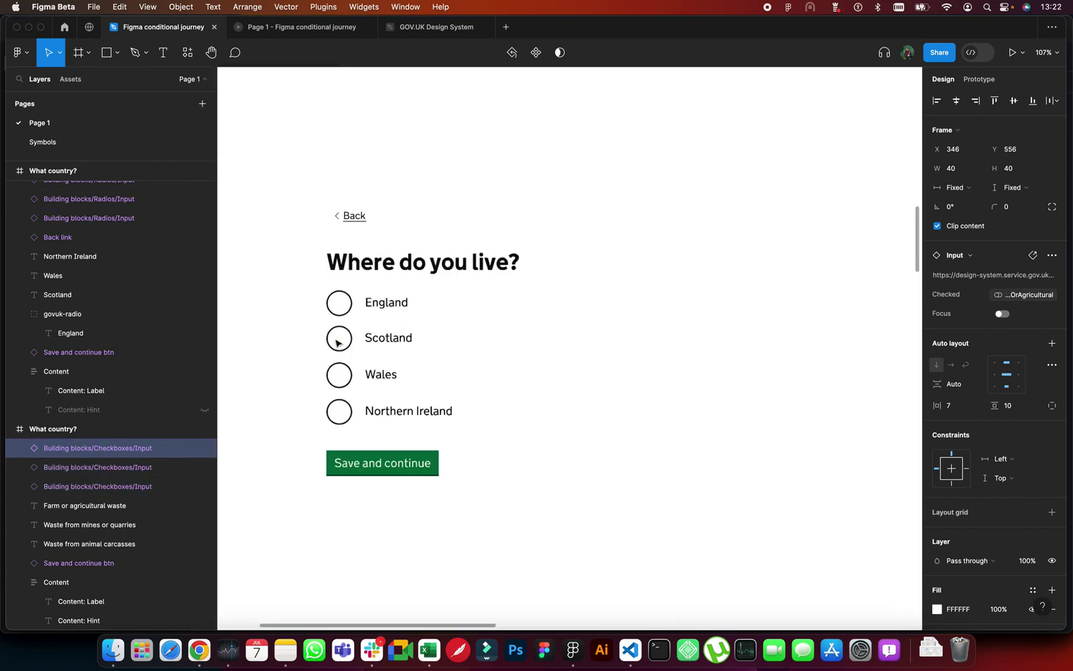
{"action": "left_click", "coordinate": [339, 302]}
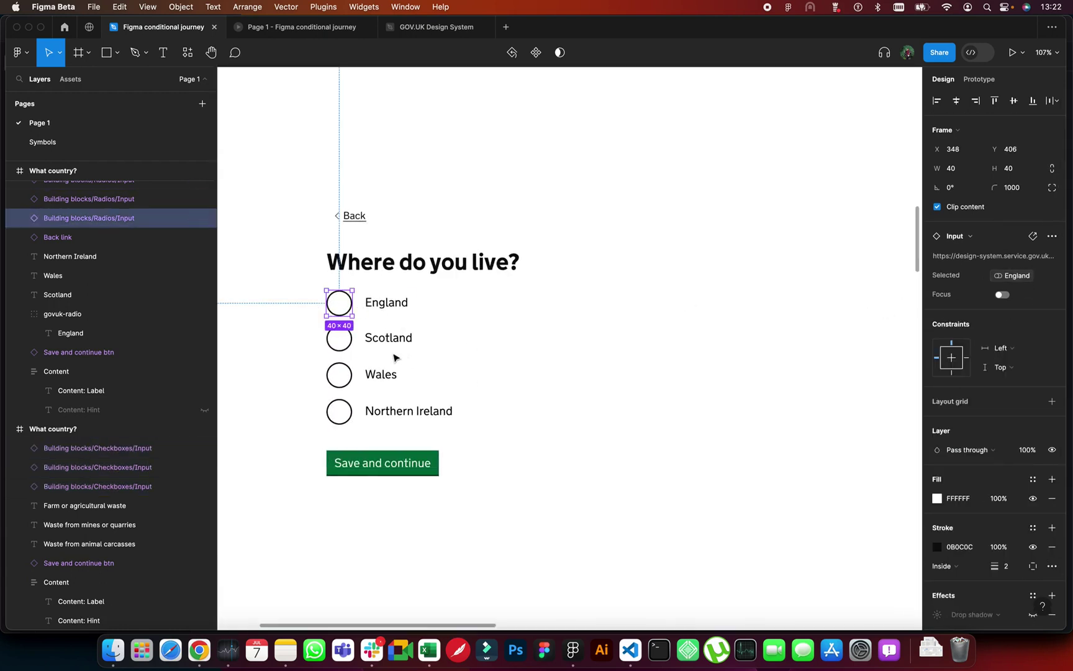
{"action": "left_click", "coordinate": [340, 338]}
{"action": "left_click", "coordinate": [1051, 277]}
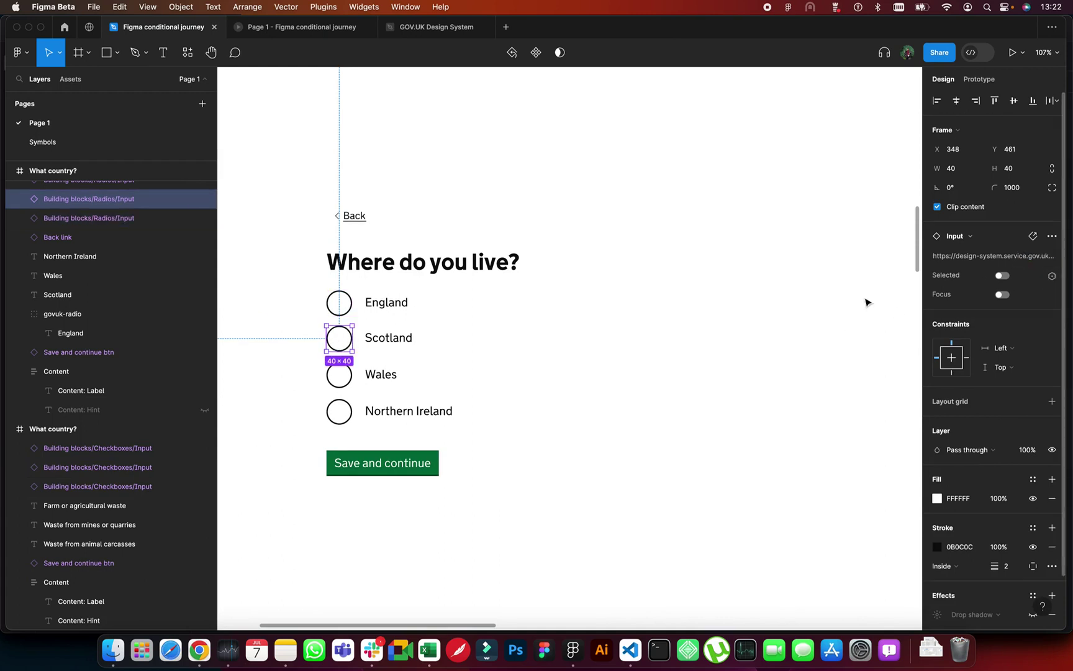
{"action": "left_click", "coordinate": [1053, 278]}
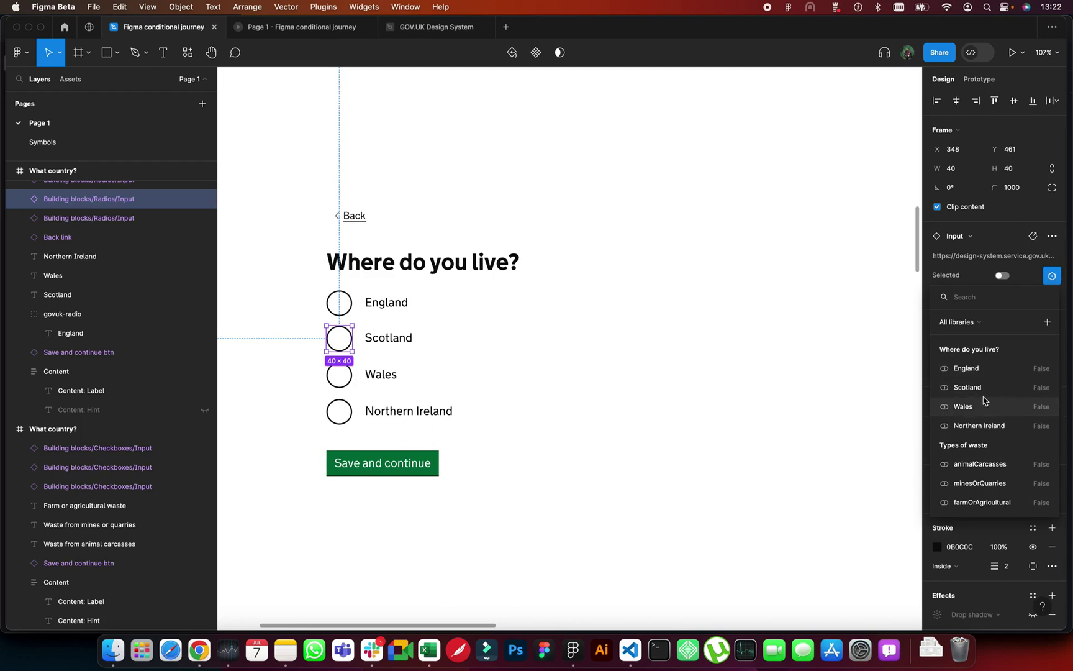
{"action": "left_click", "coordinate": [983, 387]}
Check the England radio's binding, then deselect it.
{"action": "left_click", "coordinate": [751, 354]}
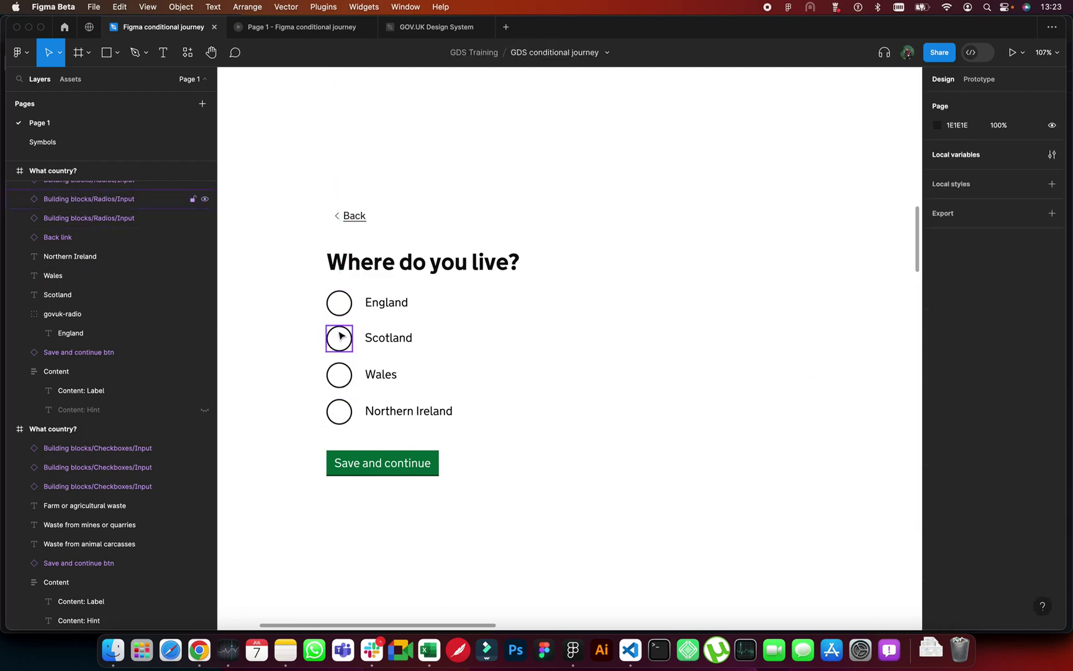
{"action": "left_click", "coordinate": [341, 309]}
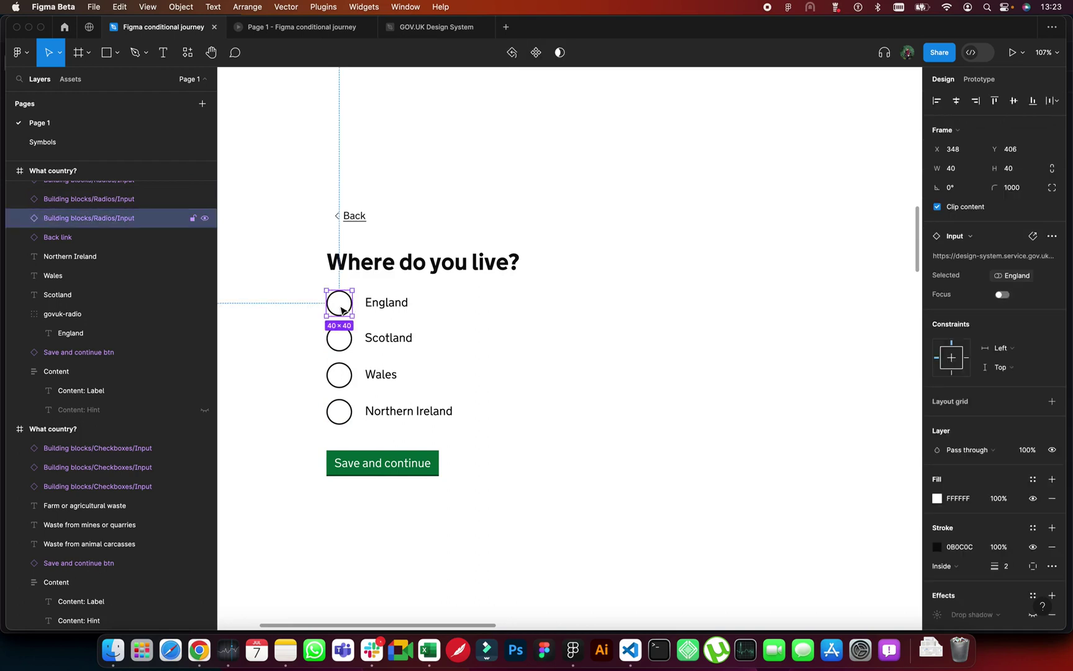
{"action": "scroll", "coordinate": [547, 359], "scroll_direction": "down", "scroll_amount": 5}
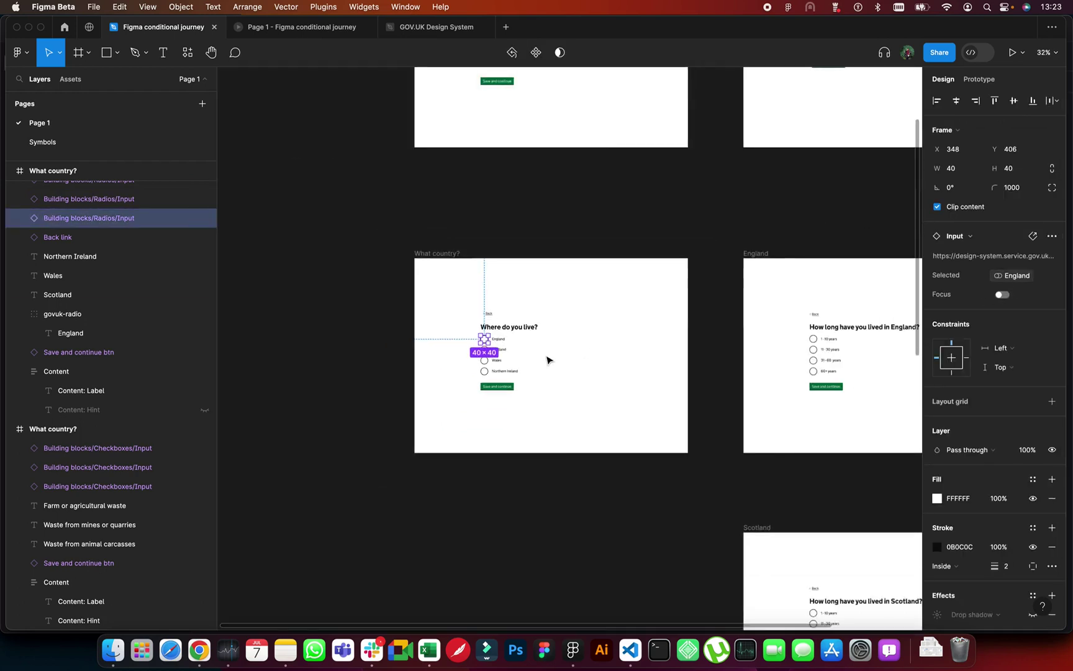
{"action": "scroll", "coordinate": [485, 340], "scroll_direction": "up", "scroll_amount": 5}
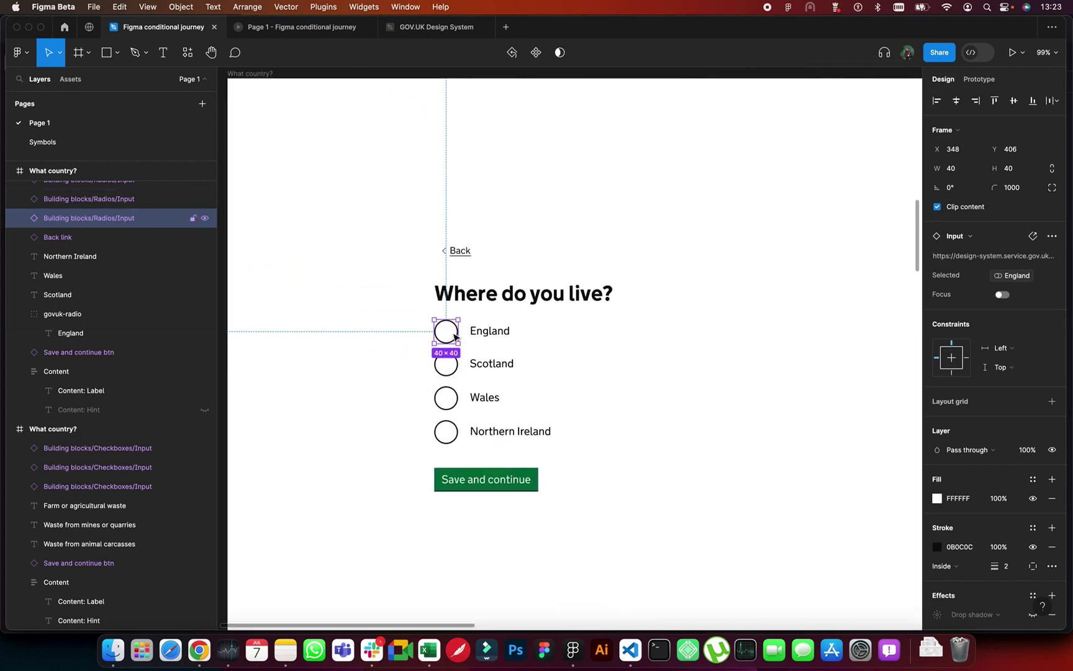
{"action": "scroll", "coordinate": [441, 341], "scroll_direction": "down", "scroll_amount": 5}
{"action": "left_click", "coordinate": [444, 239]}
{"action": "scroll", "coordinate": [443, 239], "scroll_direction": "up", "scroll_amount": 2}
{"action": "scroll", "coordinate": [444, 240], "scroll_direction": "up", "scroll_amount": 3}
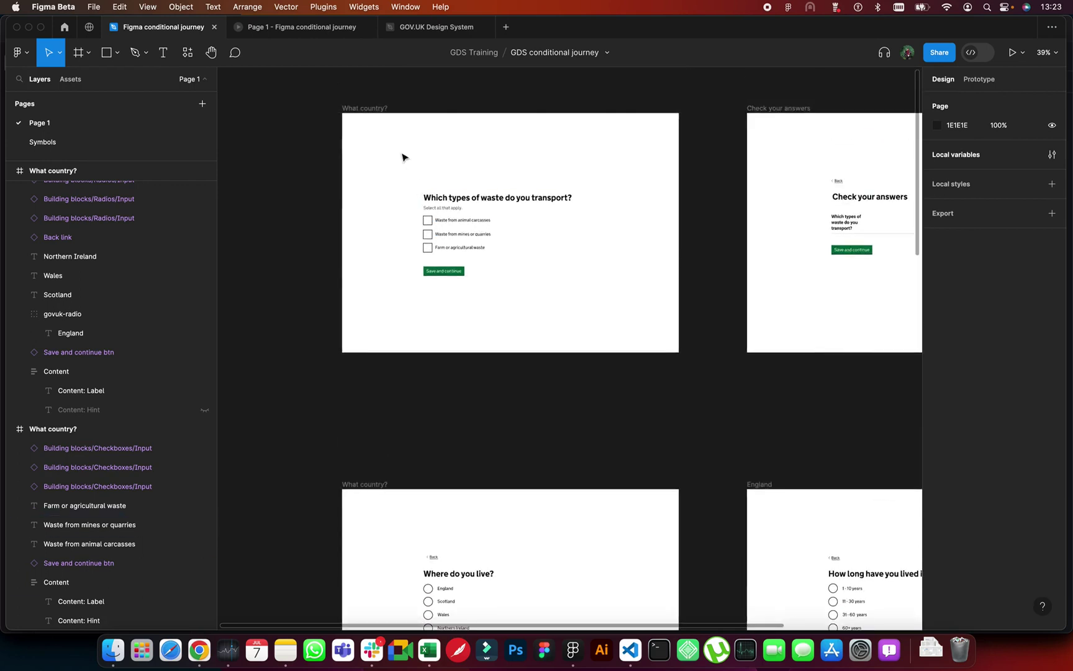
Preview from the waste question frame, untick farm waste and tick Waste from animal carcasses.
{"action": "left_click", "coordinate": [406, 163]}
{"action": "left_click", "coordinate": [1014, 52]}
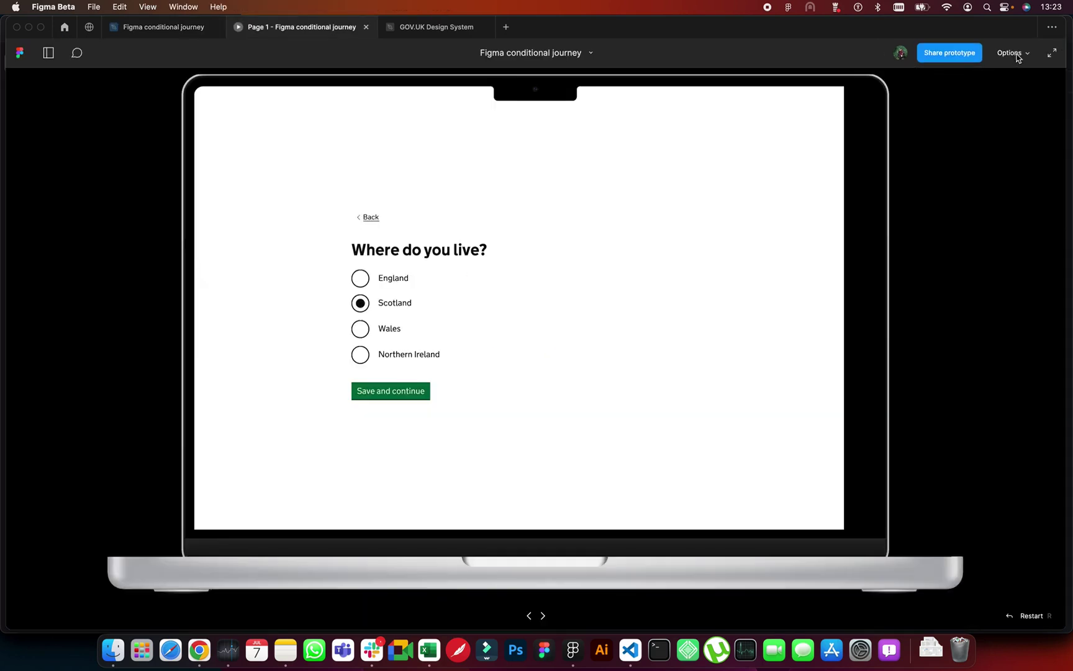
{"action": "left_click", "coordinate": [359, 352]}
{"action": "left_click", "coordinate": [360, 299]}
{"action": "left_click", "coordinate": [360, 301]}
{"action": "left_click", "coordinate": [360, 301]}
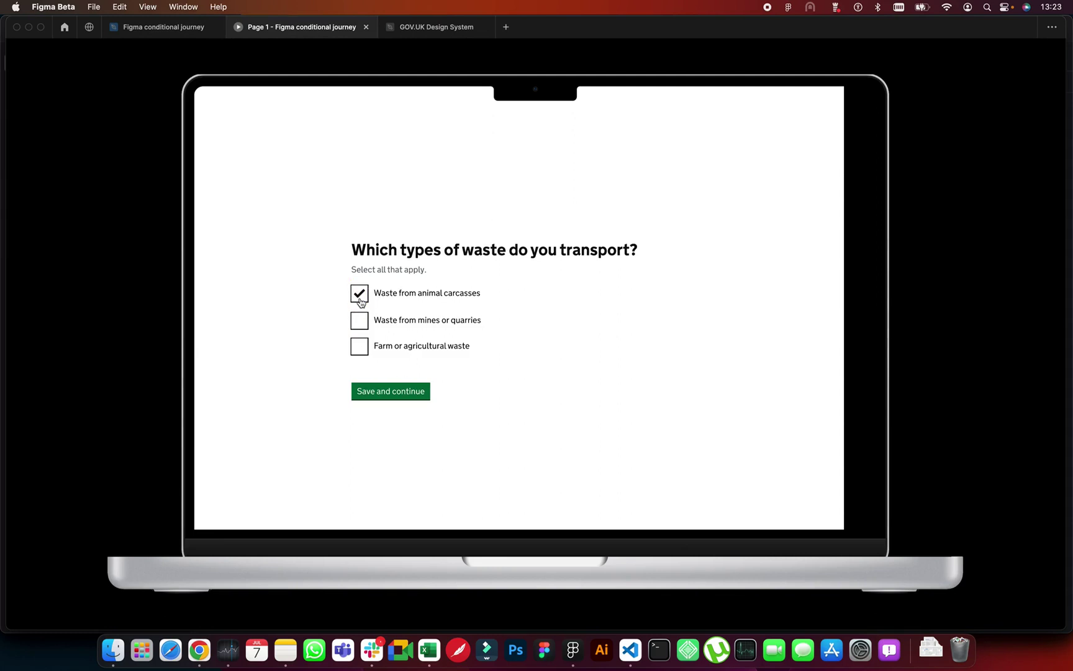